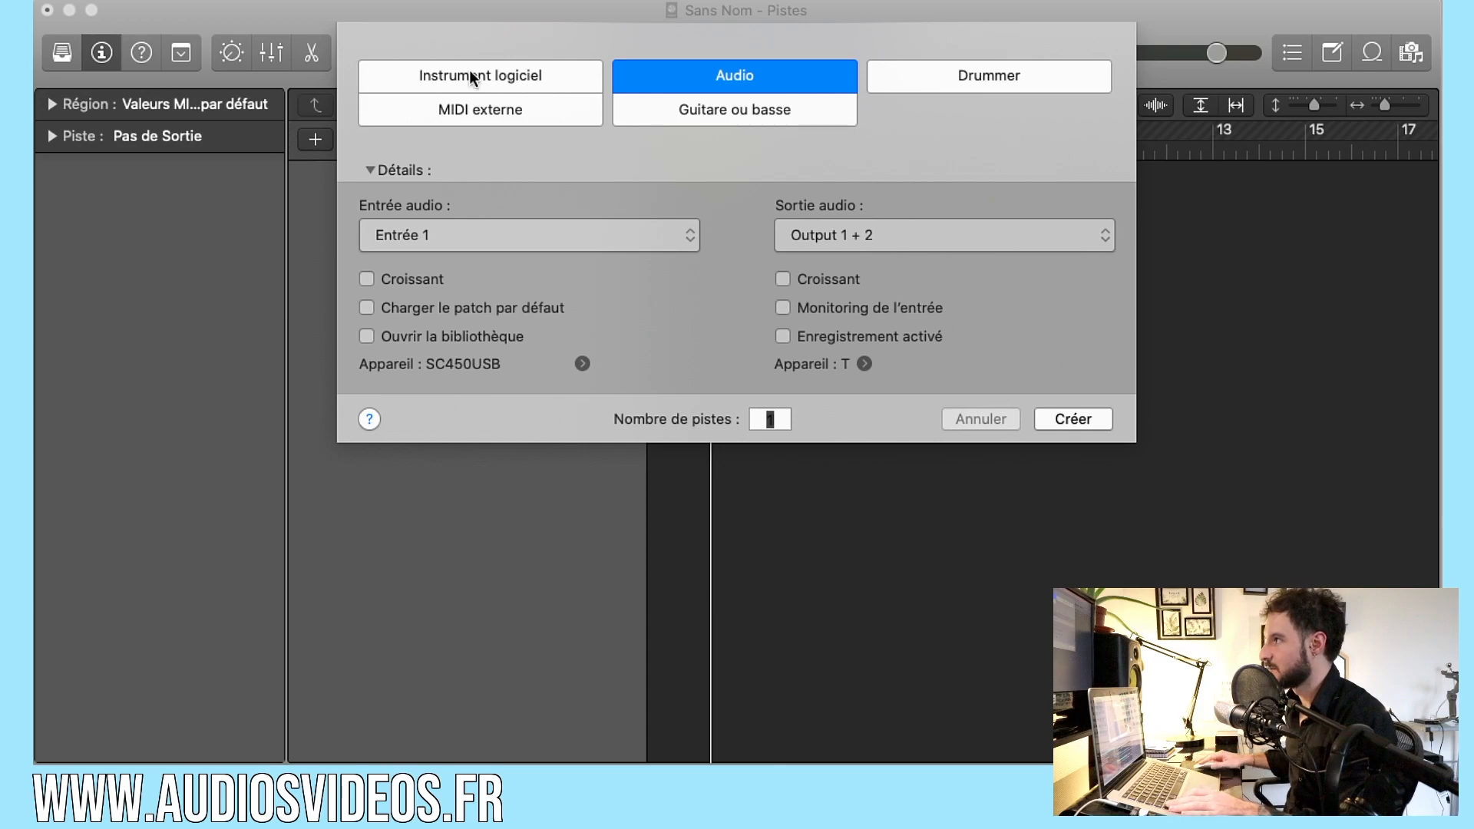
Create one software instrument track with Quick Sampler (Single Sample) and clear the inspector and musical typing keyboard from view
click(509, 79)
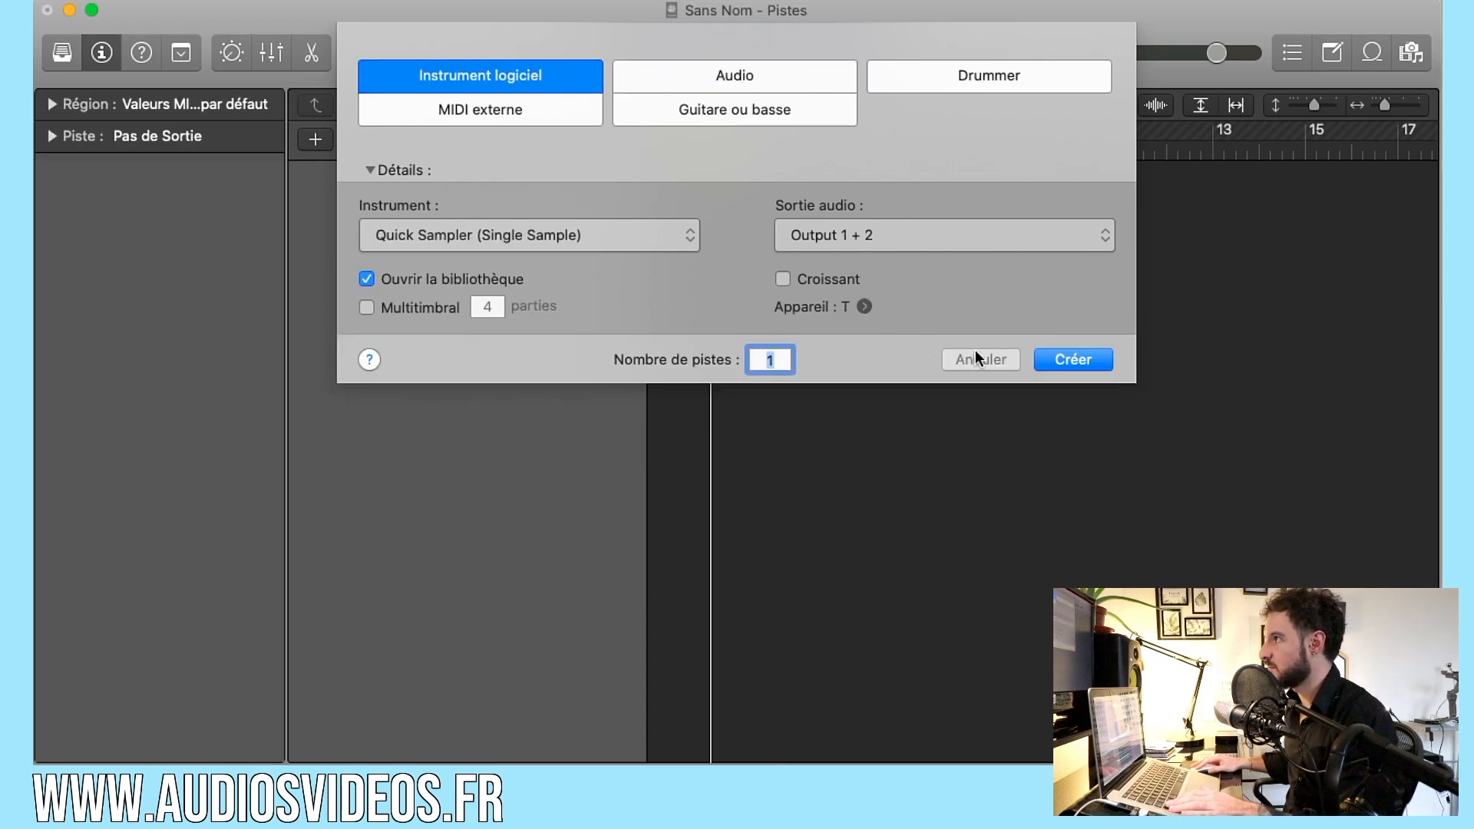
key(Return)
key(y)
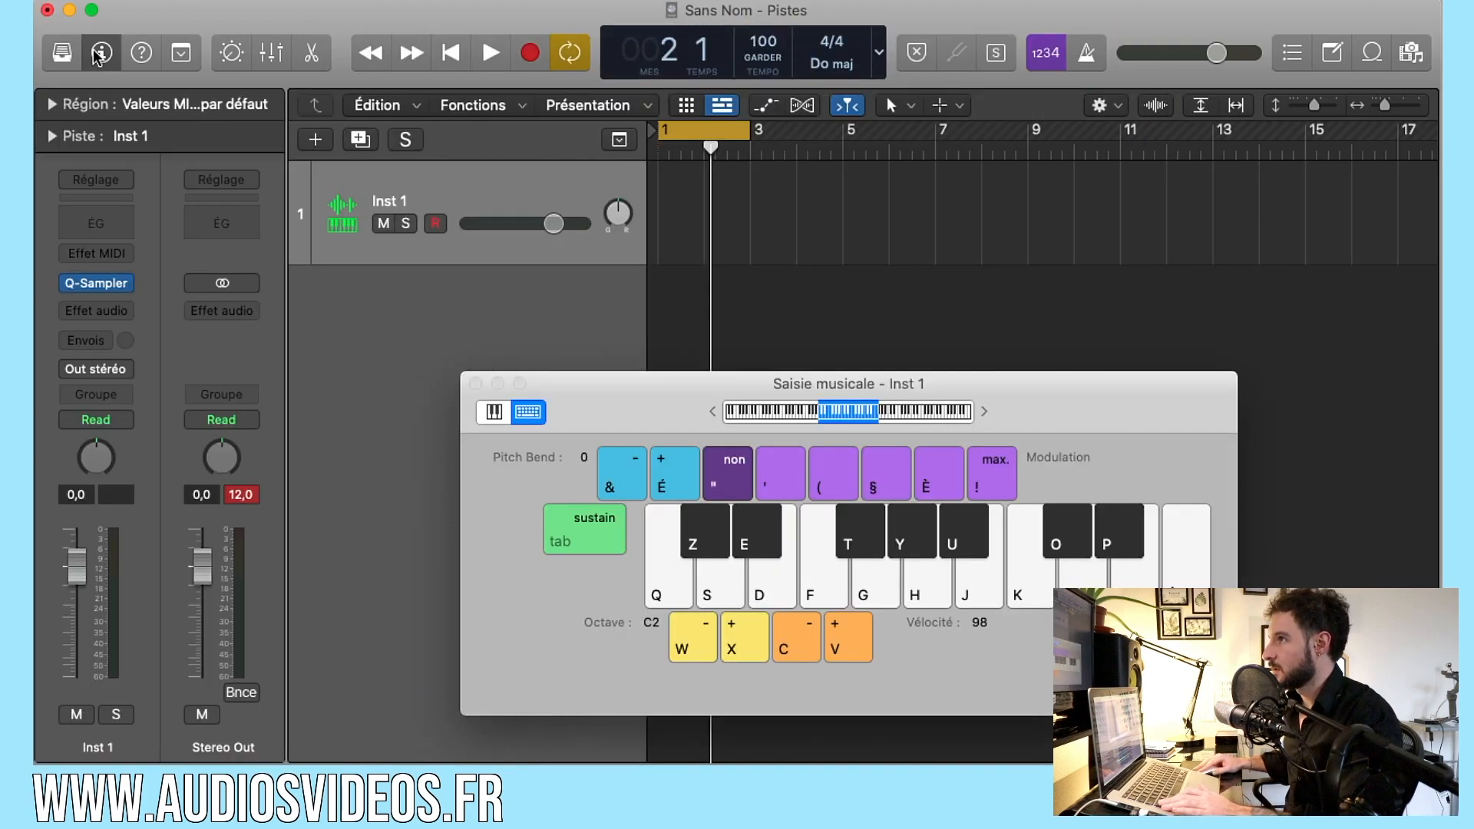
click(99, 55)
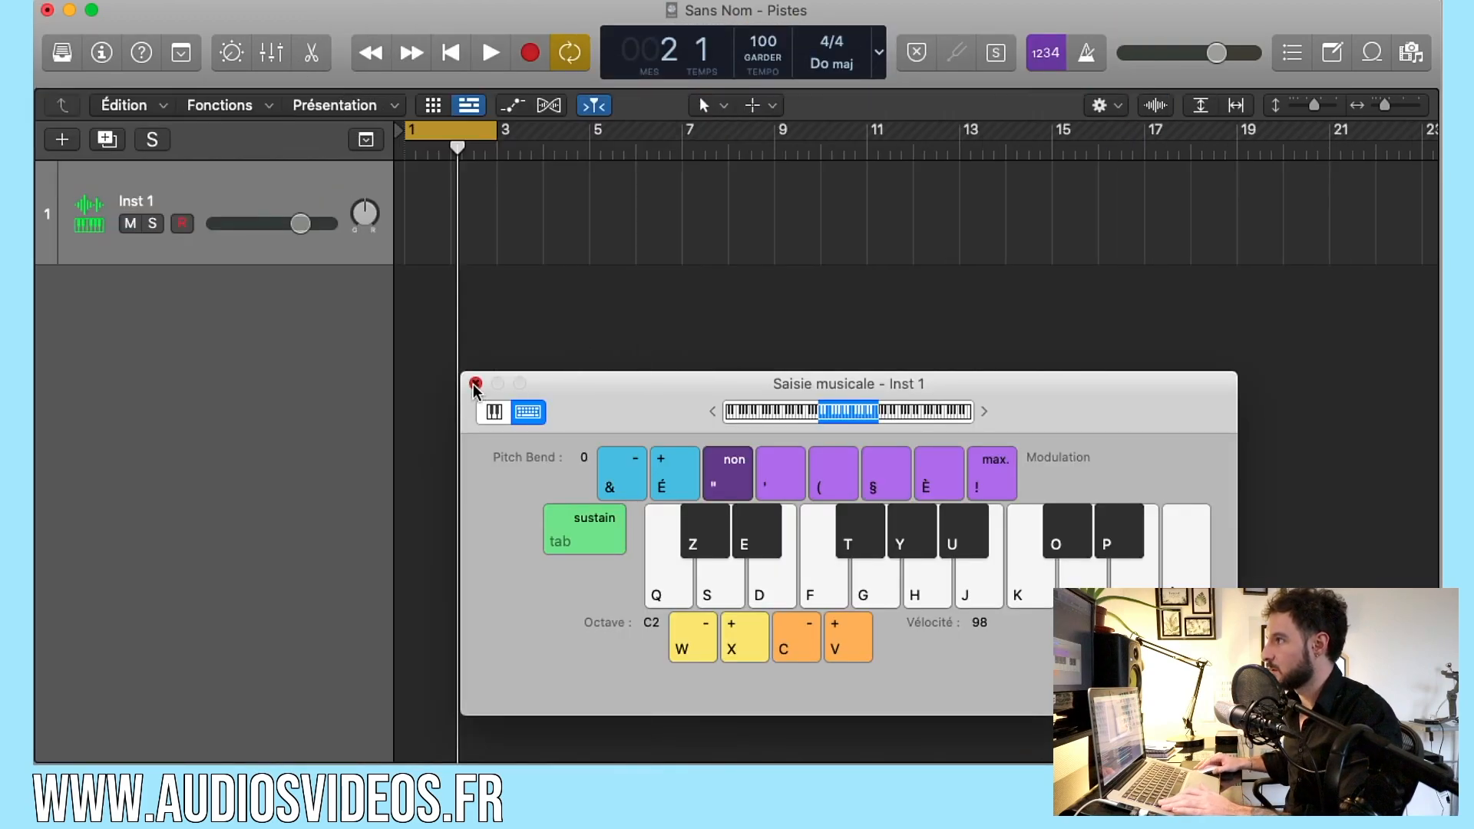
click(475, 382)
Show the Apple Loops browser and clear all of its existing filters
click(1405, 55)
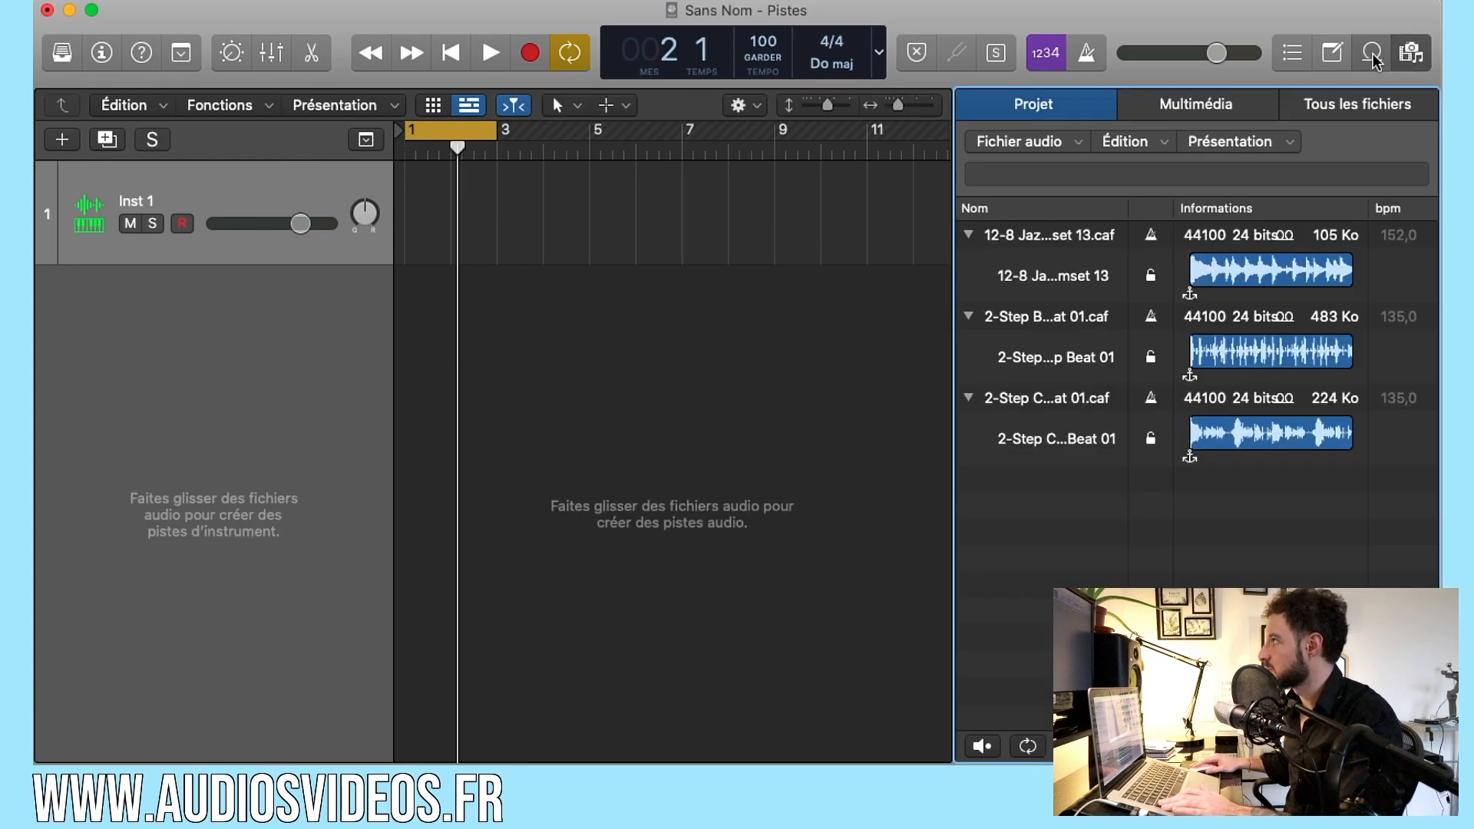
click(1370, 52)
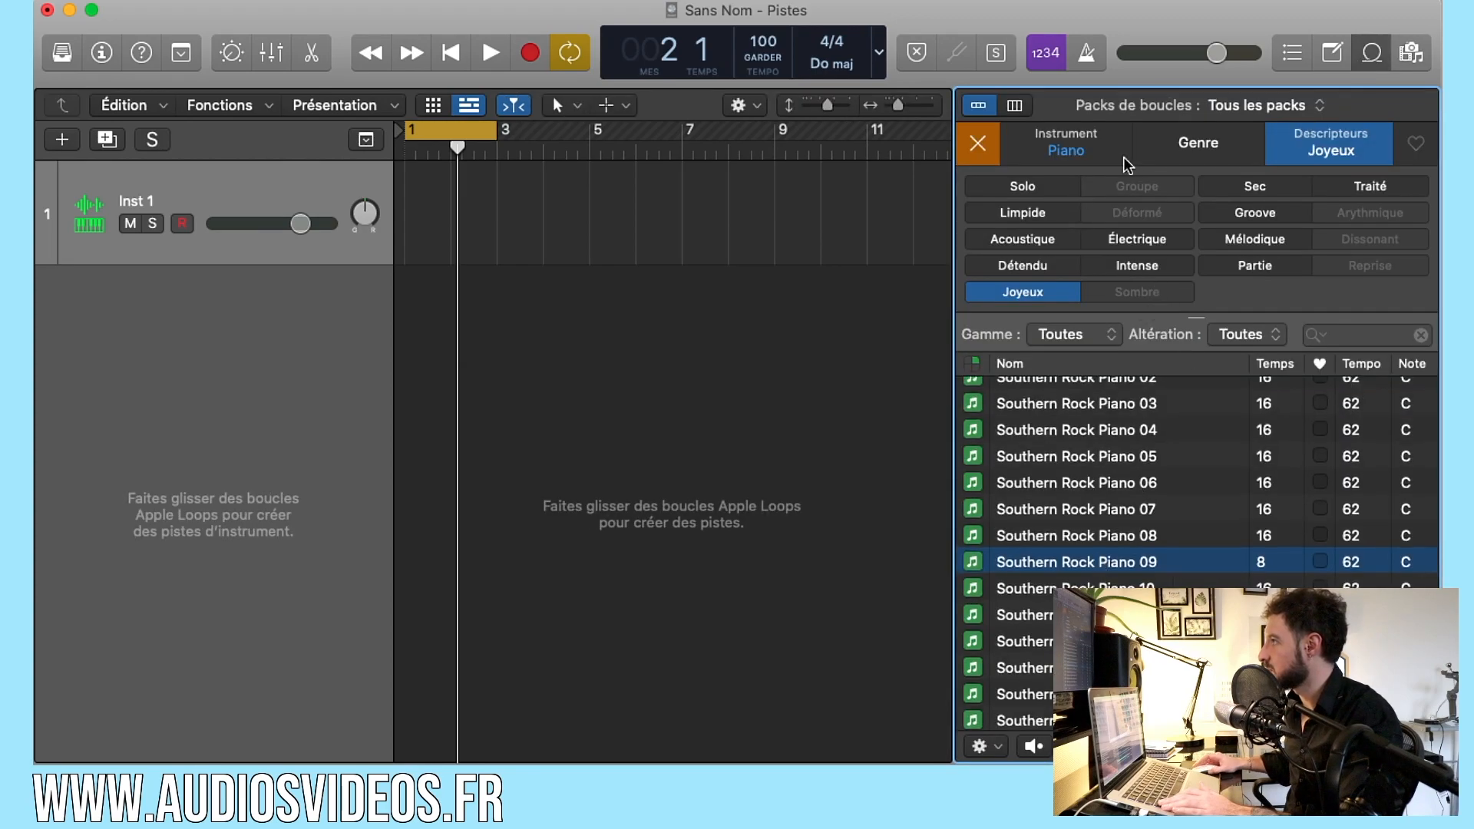
click(1074, 150)
click(977, 143)
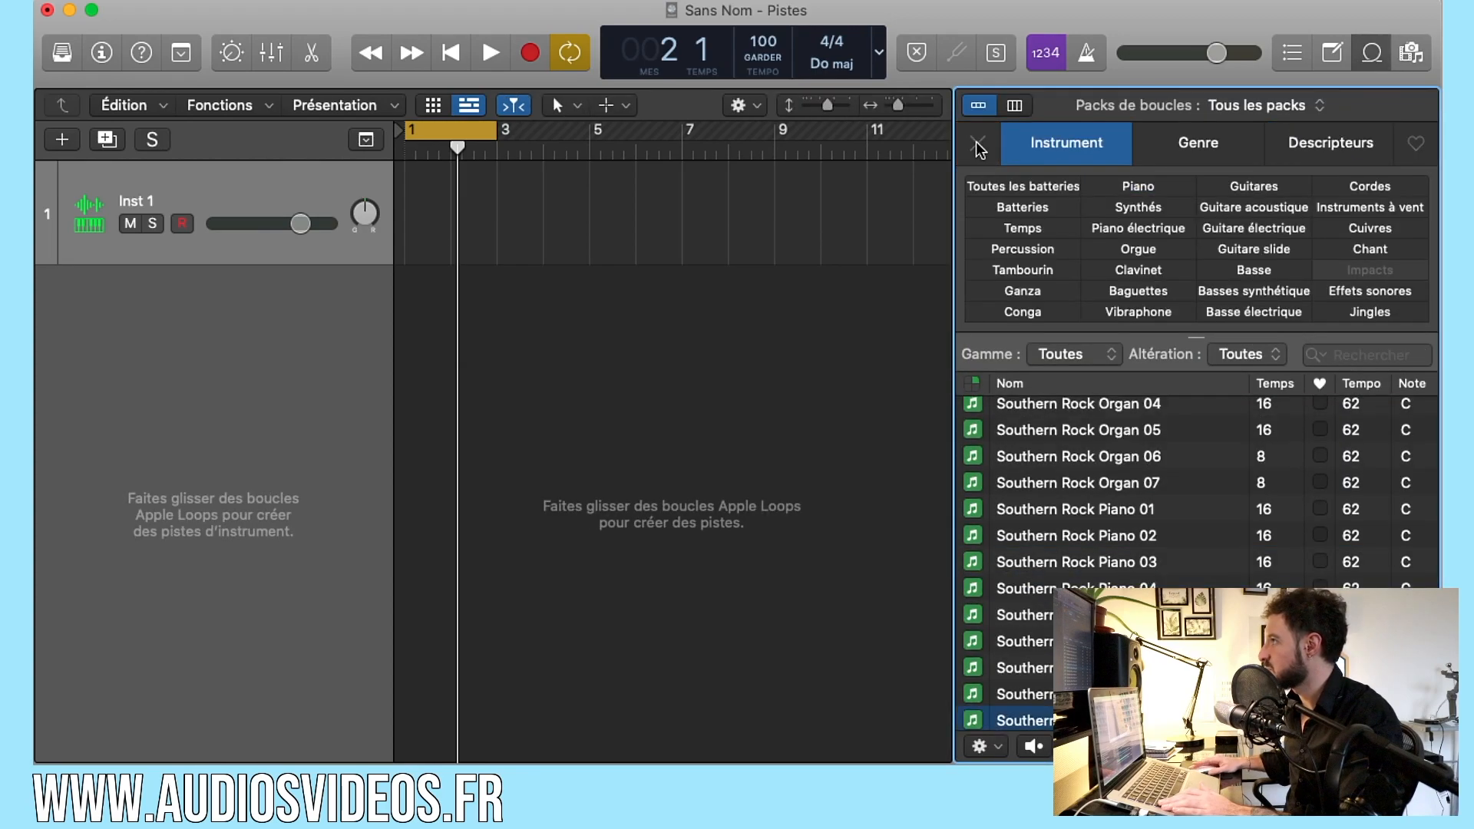
Filter the loops by instrument Batteries and genre Electronique
click(1059, 212)
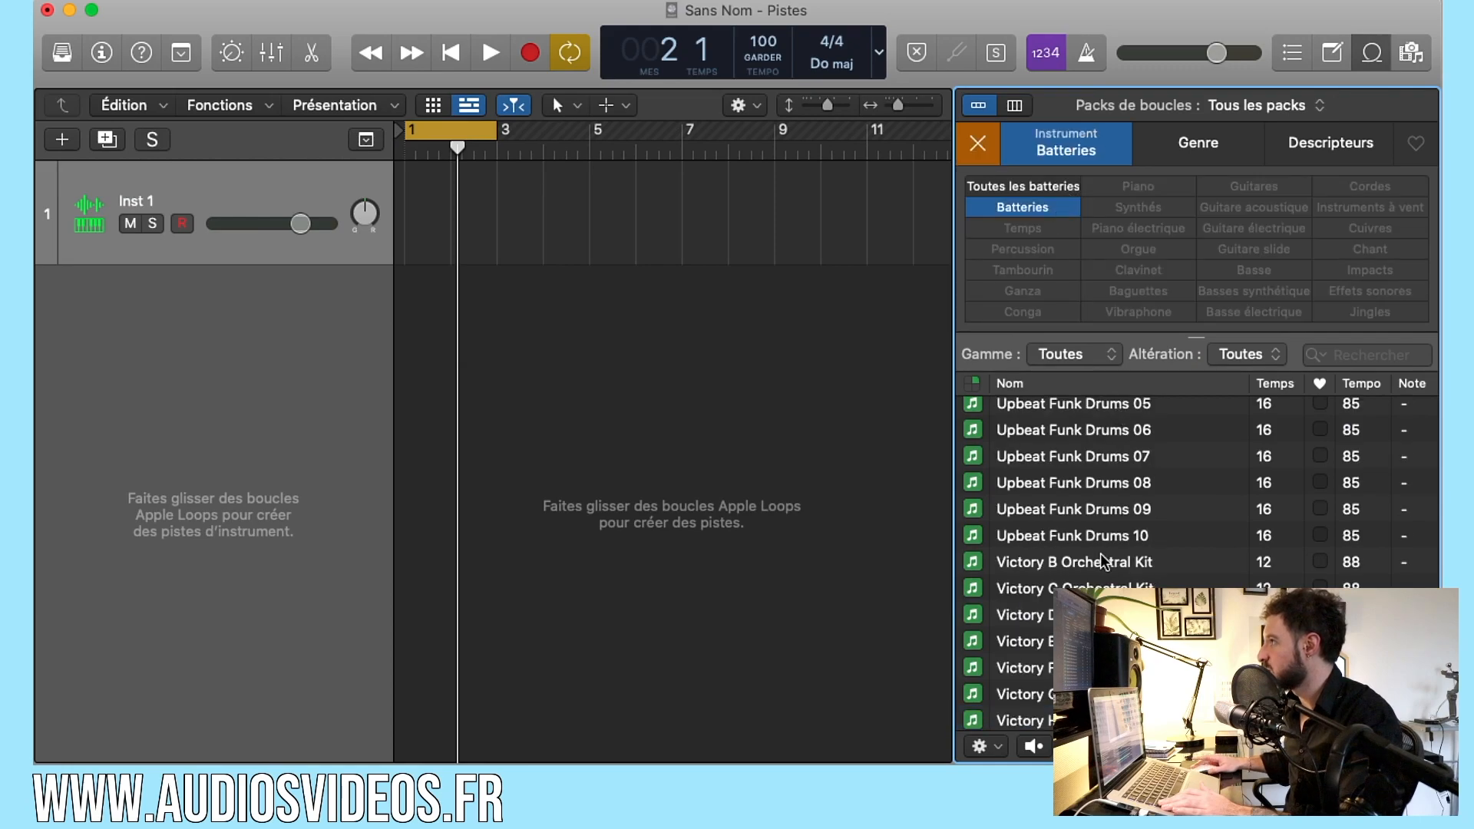
click(1184, 151)
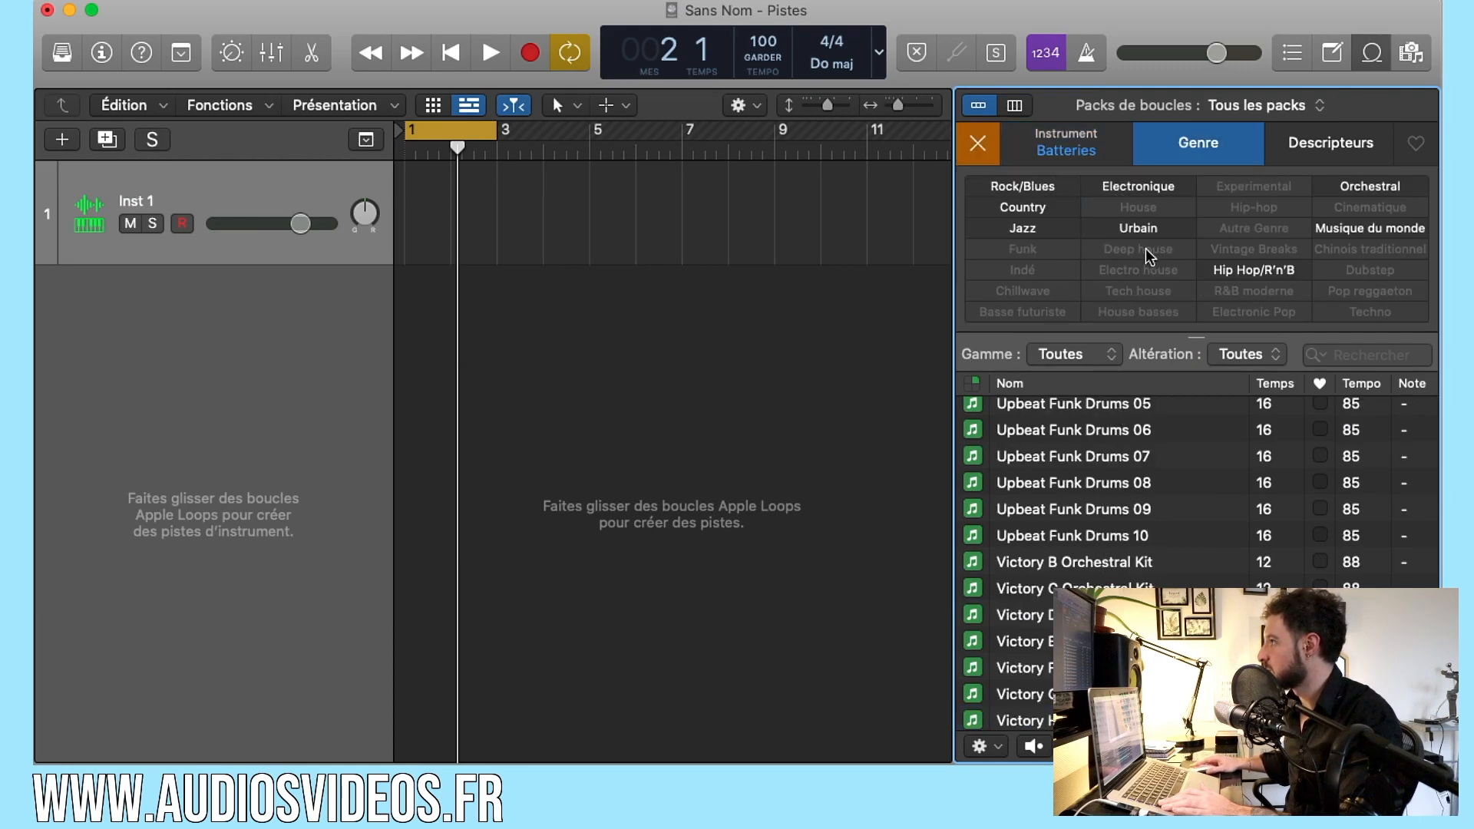
click(1182, 148)
click(1192, 150)
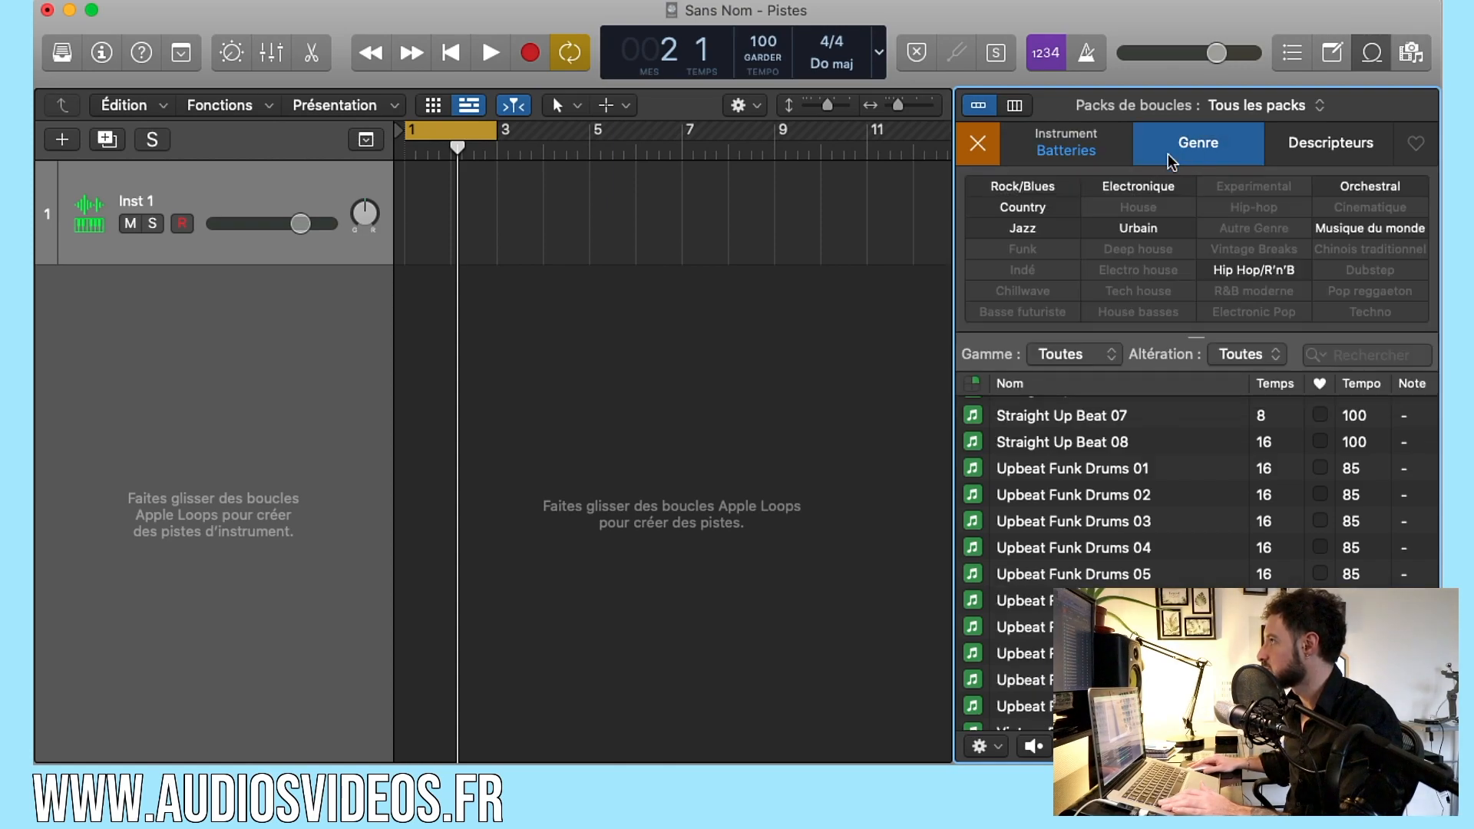
click(1138, 187)
Audition Downtempo Funk Beat 12 and several Upbeat Funk Drums loops, and review the instrument, genre and descriptor filters
click(1053, 509)
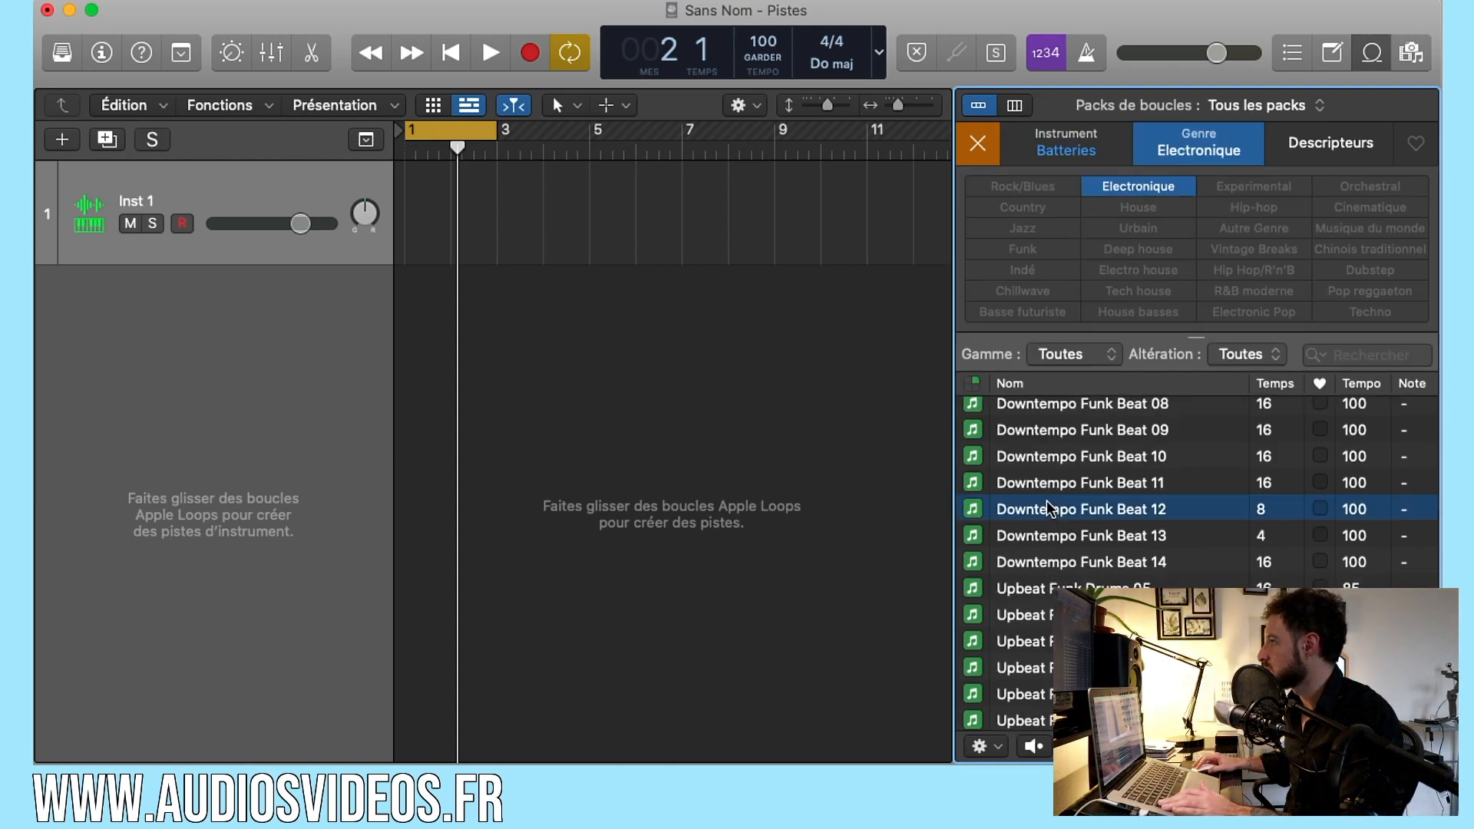
click(1050, 591)
scroll(1050, 591, down, 1)
click(1048, 612)
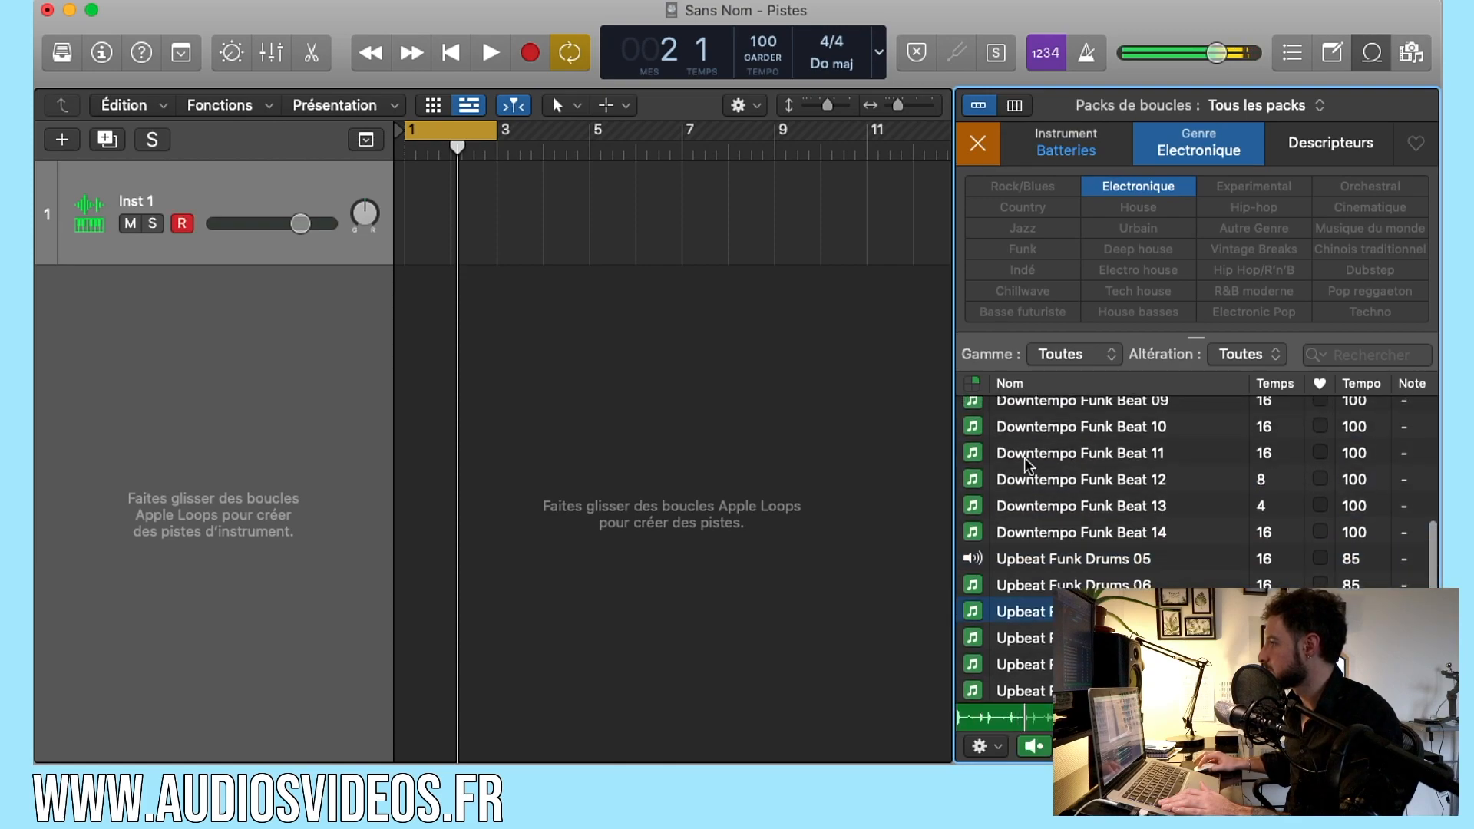
click(1052, 157)
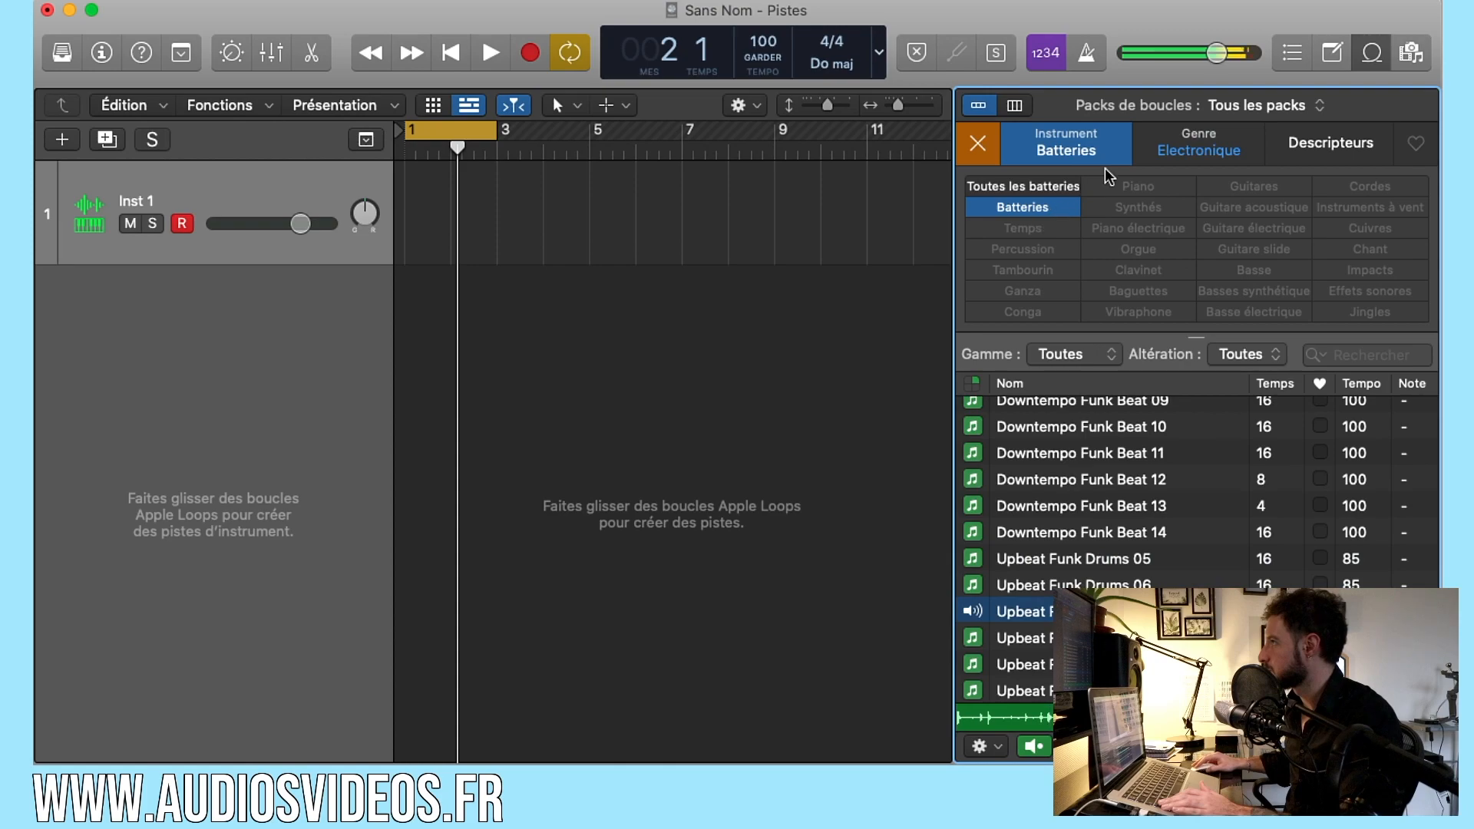
click(1192, 155)
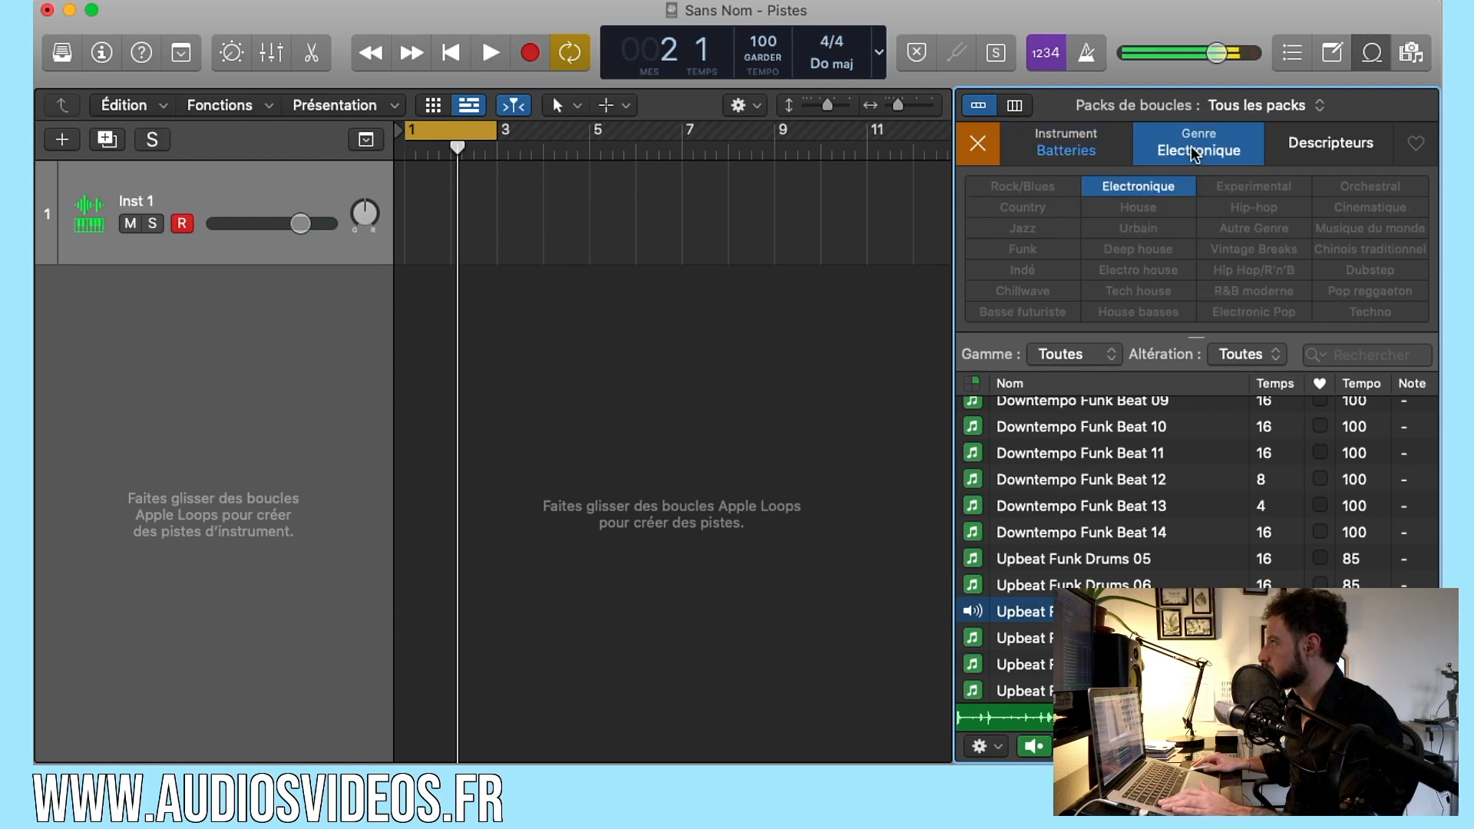
click(1320, 150)
click(1199, 149)
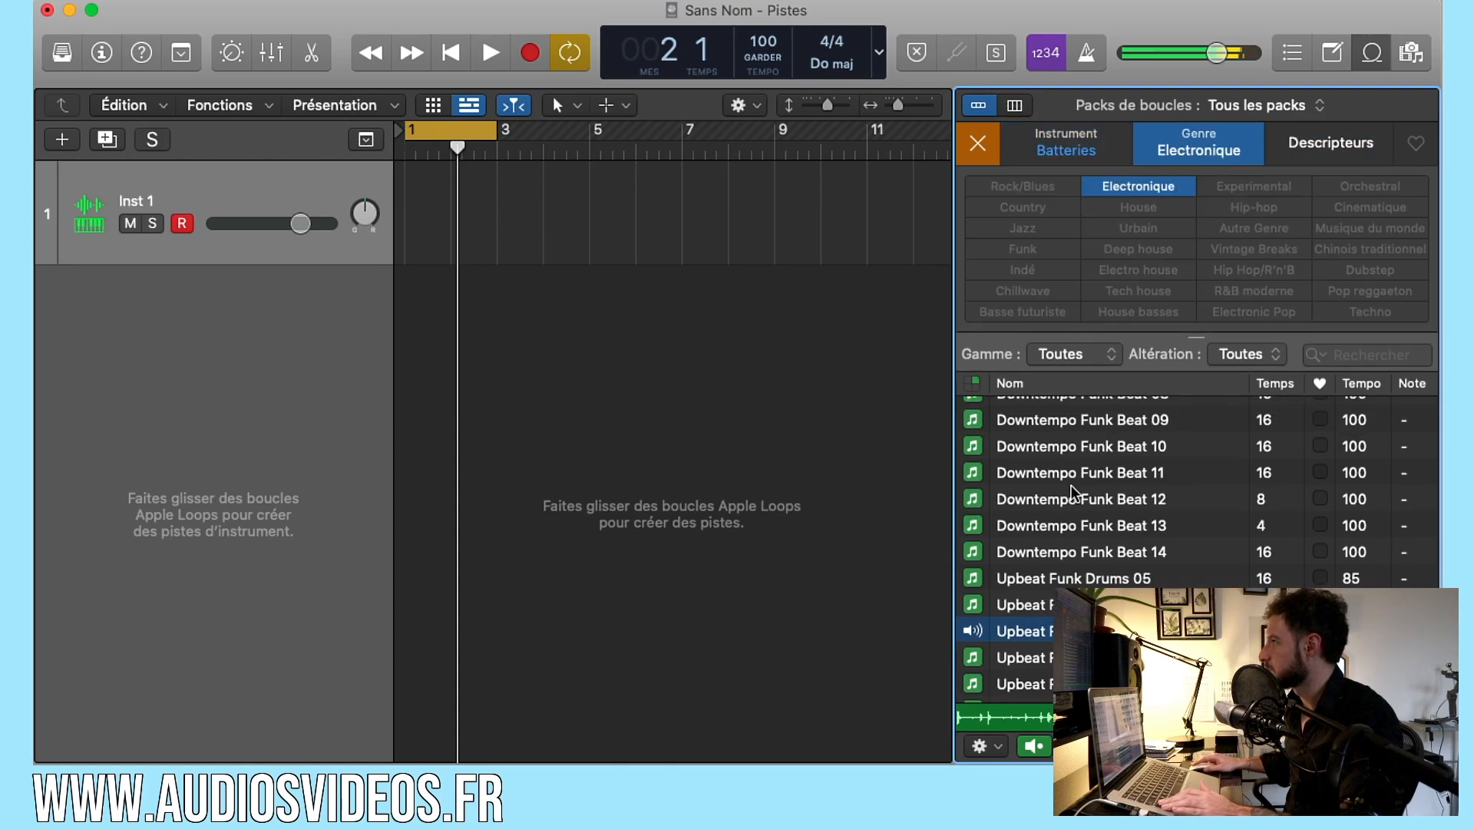
Audition Upbeat Funk Drums 05 and the Downtempo Funk Beat loops 10, 08, 05 and 04
click(1039, 580)
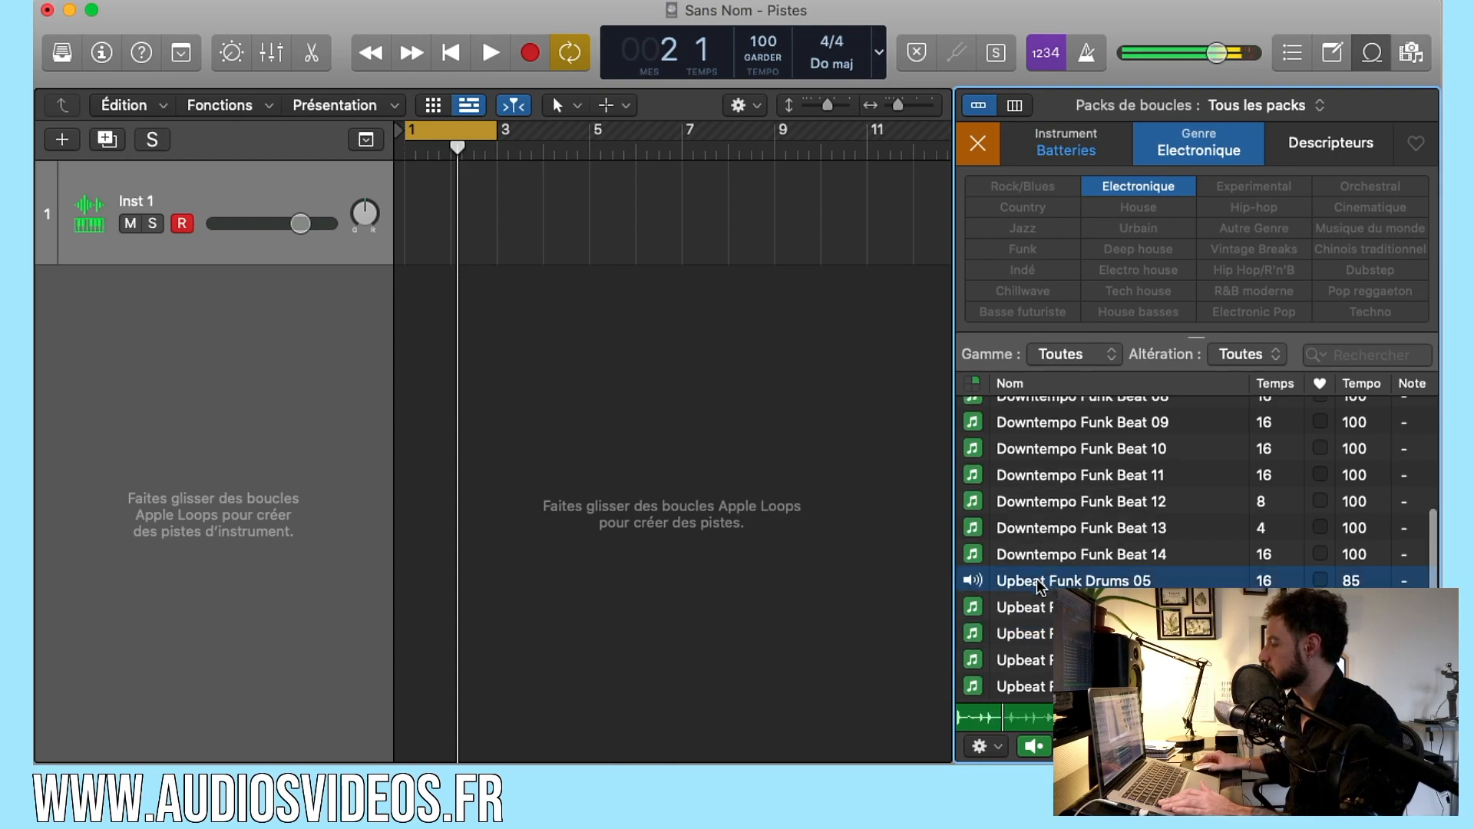
scroll(1044, 568, up, 2)
click(1068, 485)
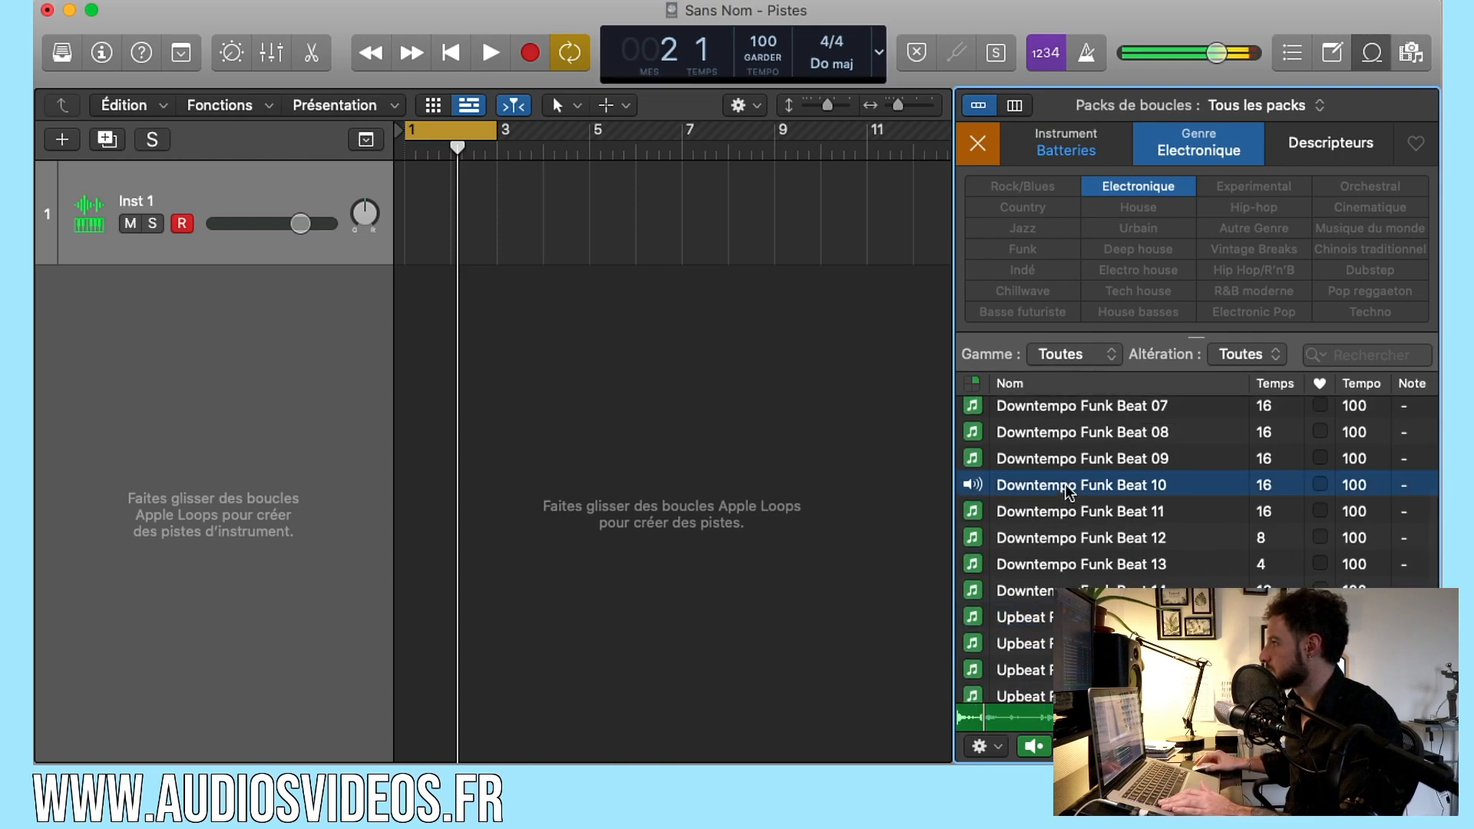
click(1066, 434)
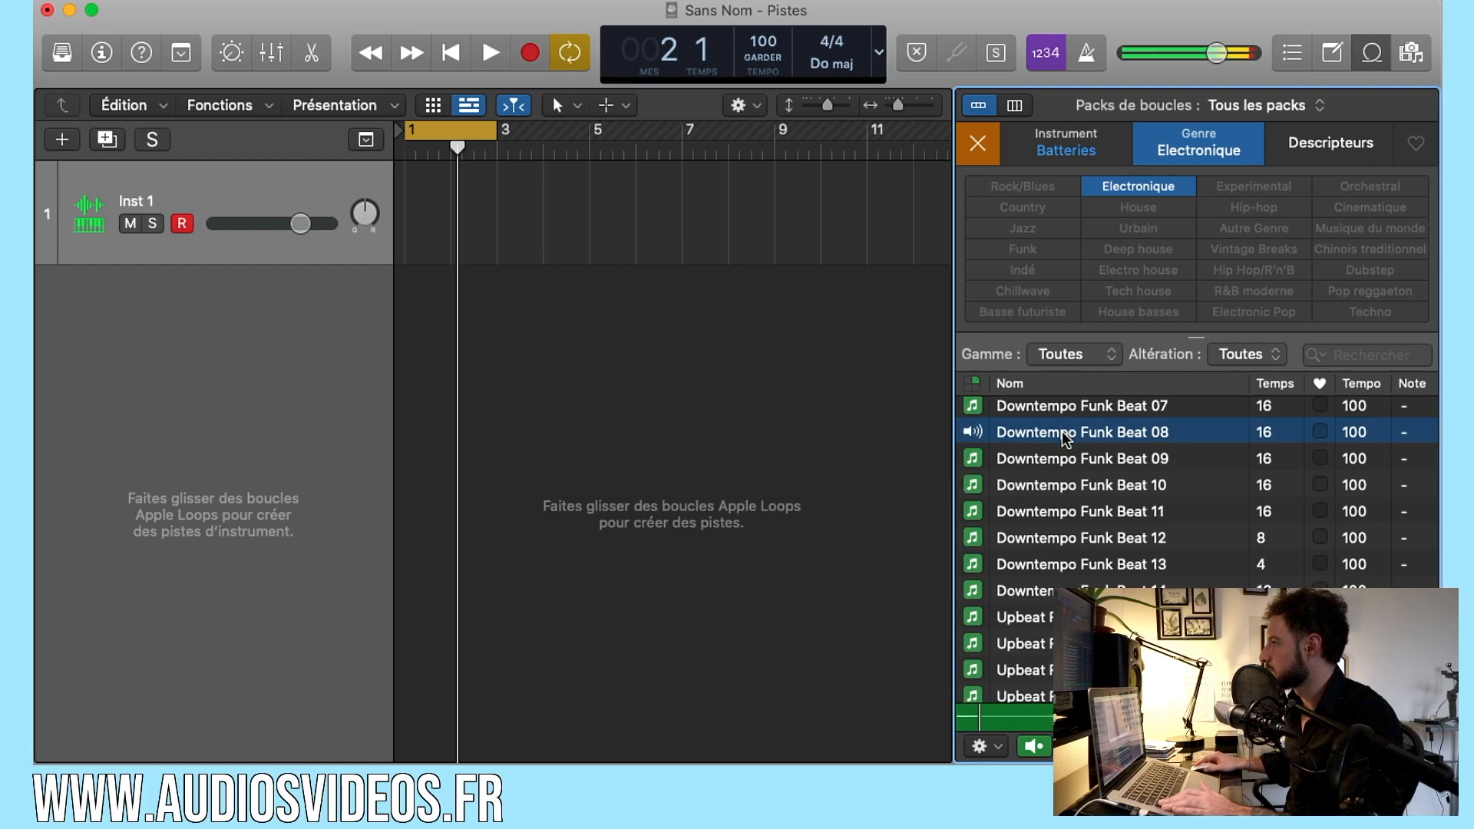
scroll(1066, 439, up, 3)
click(1059, 441)
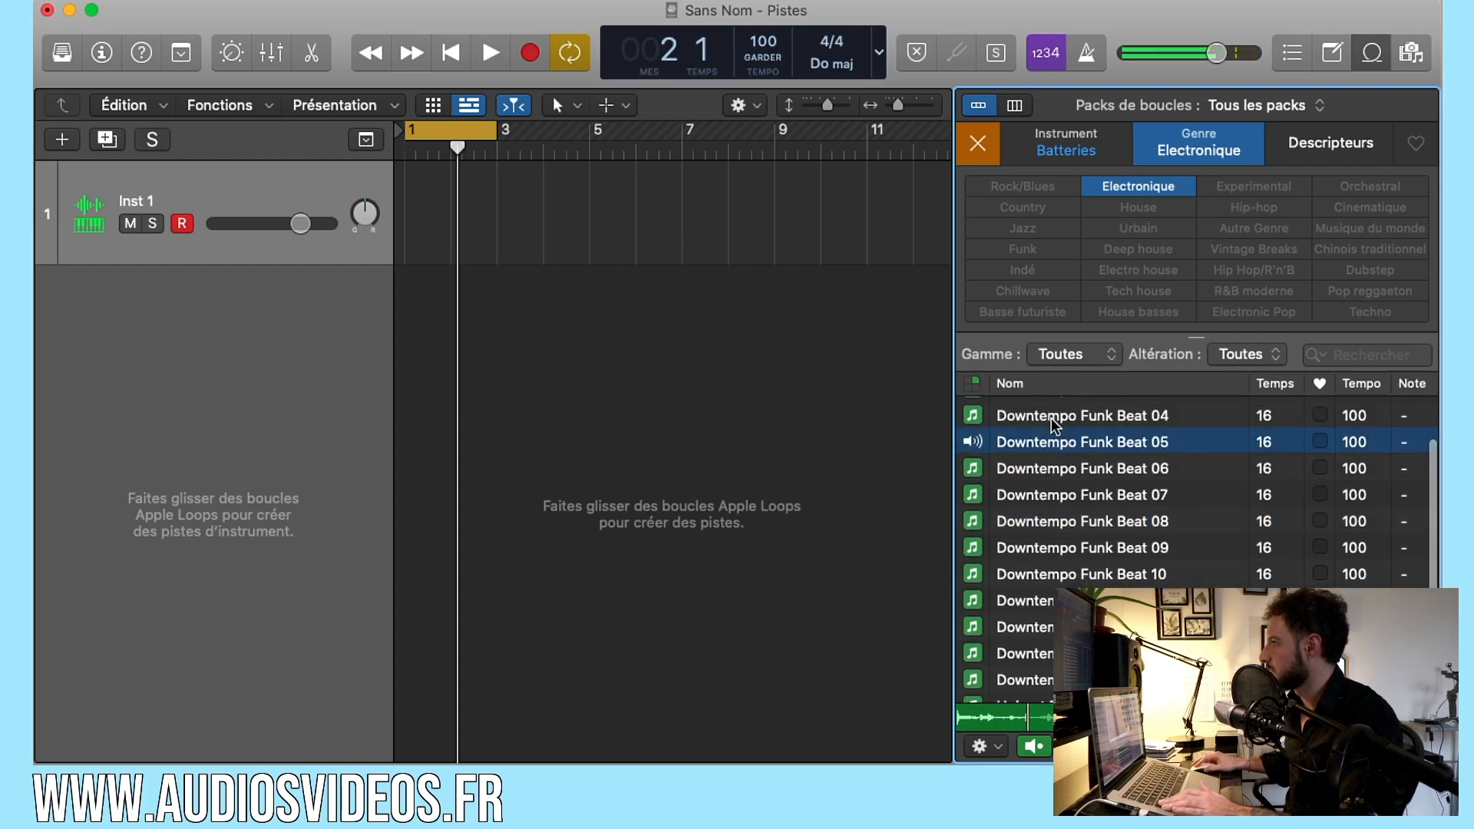
click(1058, 419)
Place the Downtempo Funk Beat 04 loop on a new track at bar 1 and extend the cycle range to bar 5
scroll(1052, 438, up, 2)
drag(1030, 465, 432, 141)
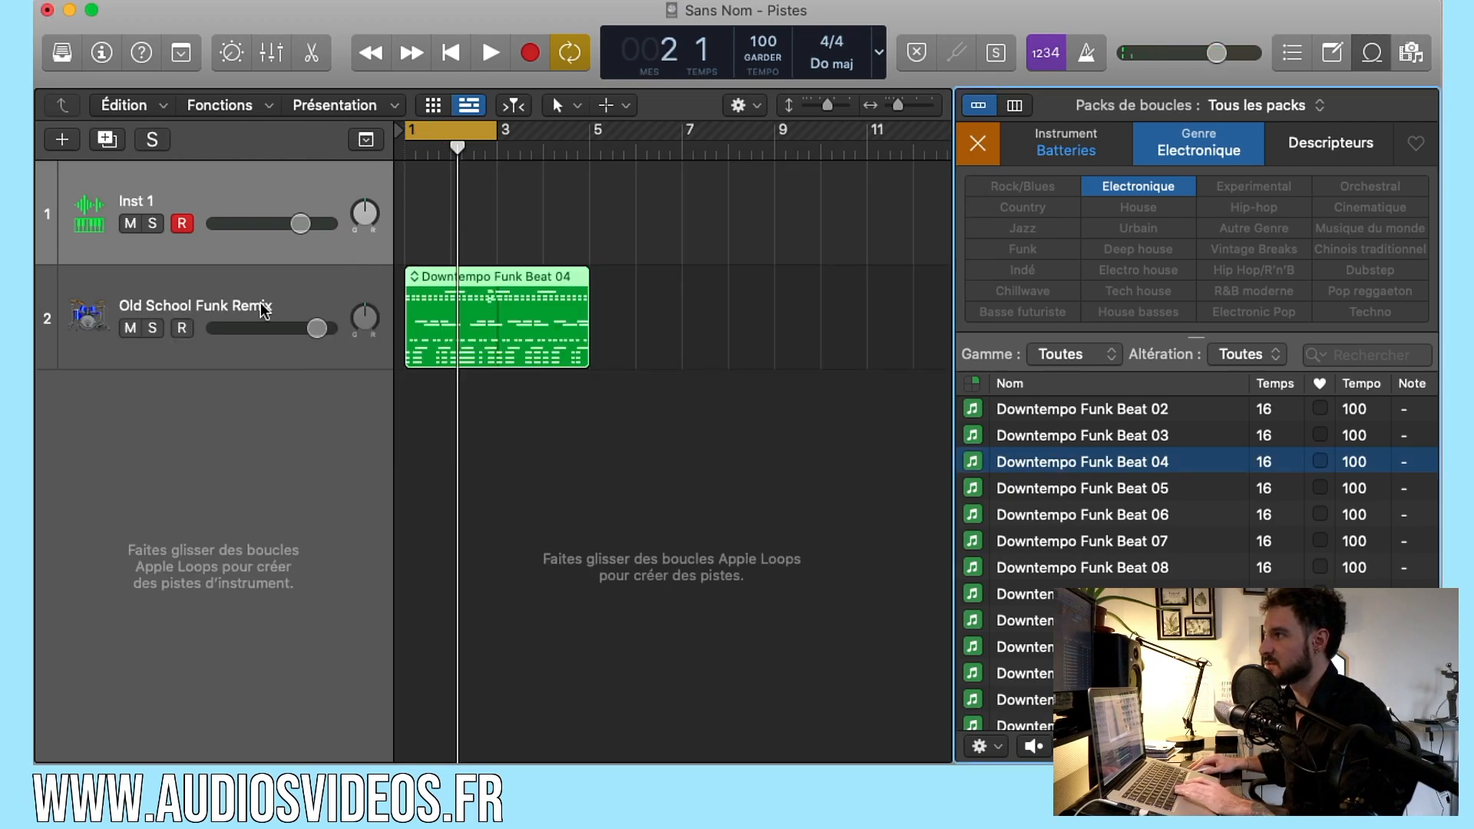
drag(503, 146, 592, 145)
click(1372, 53)
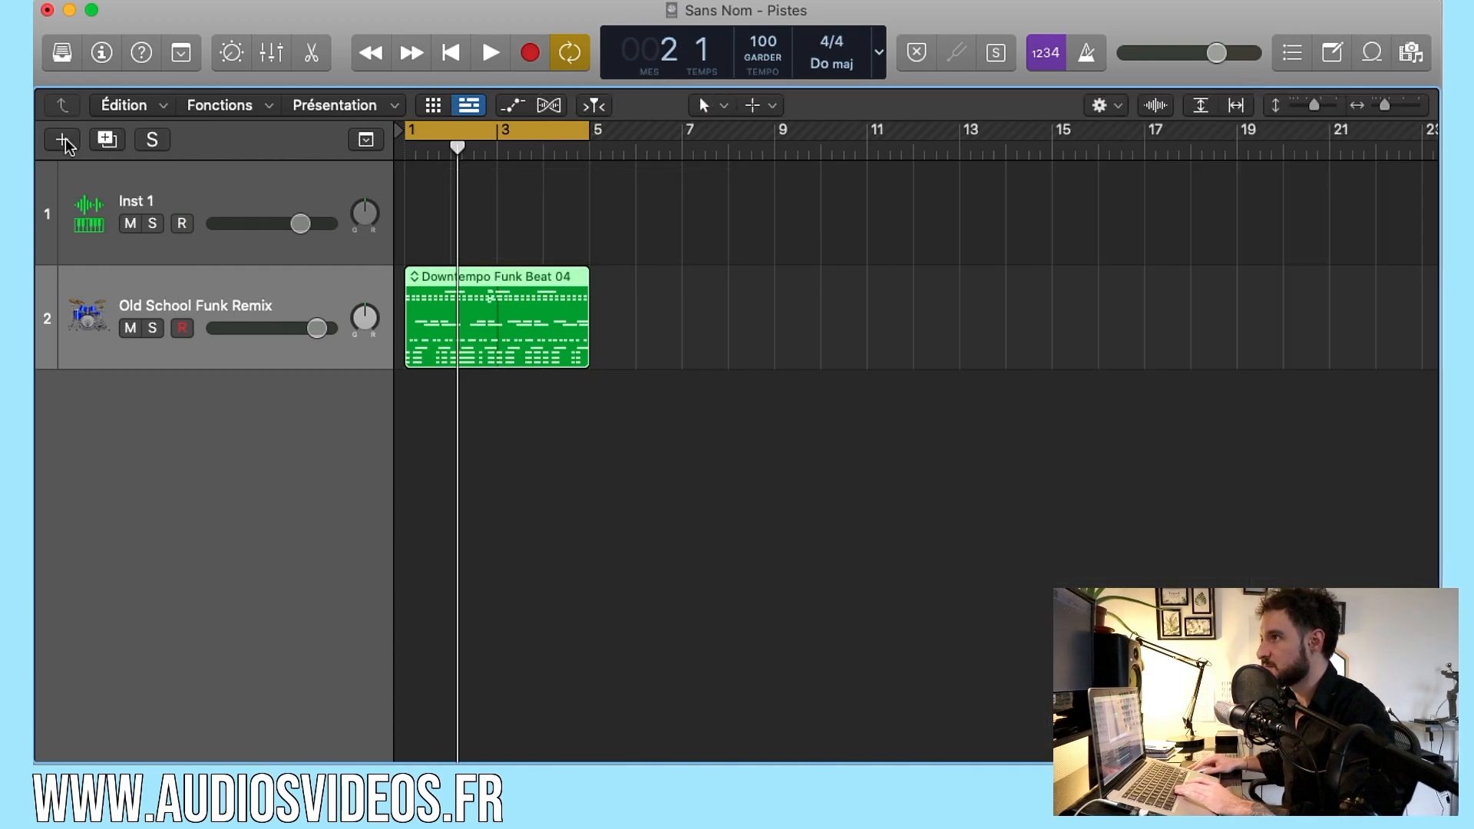
Create one audio track with input Entrée 1 and output Output 1 + 2, and adjust its volume
click(62, 140)
click(729, 77)
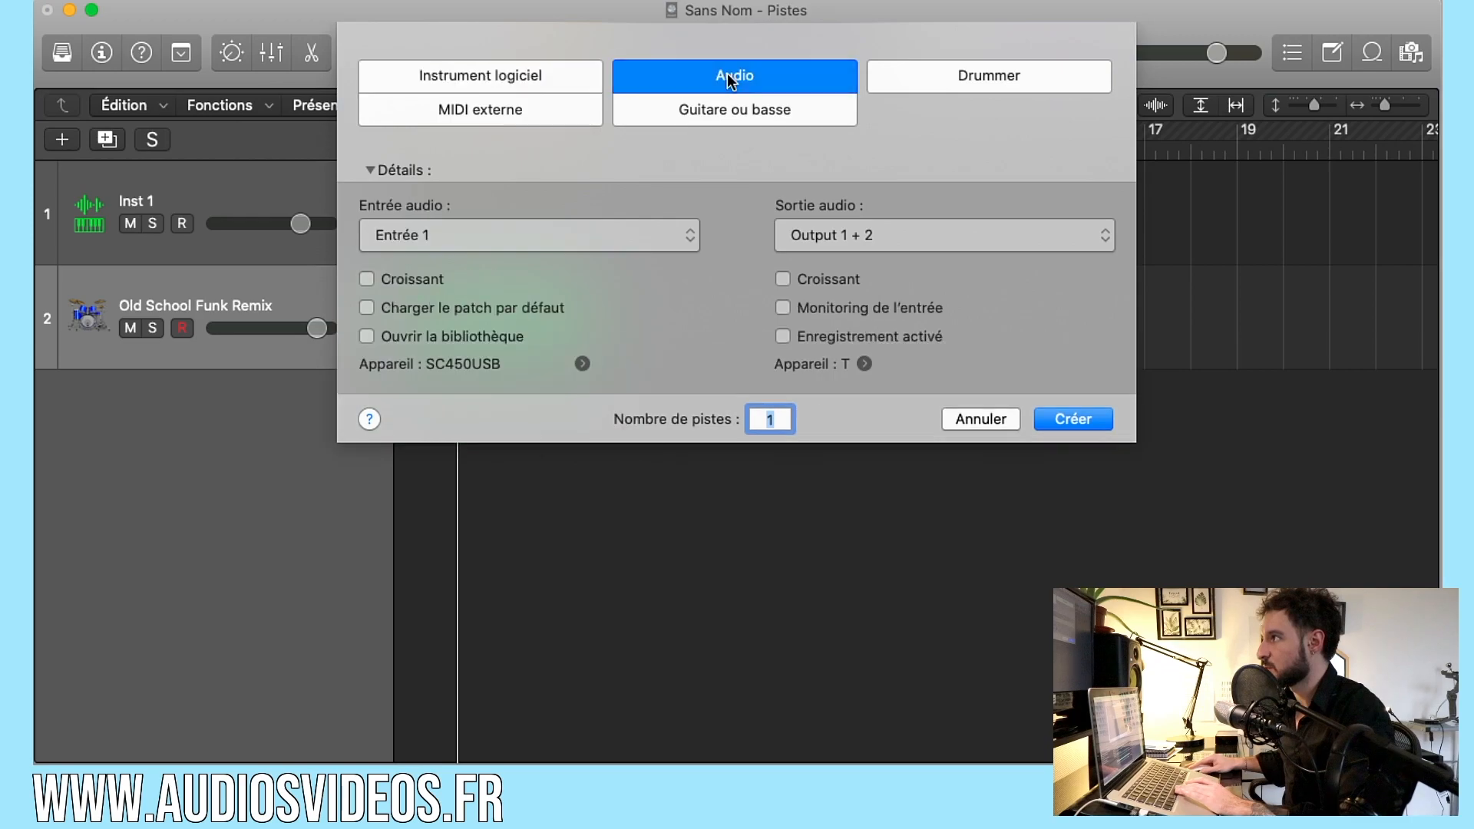
click(1074, 419)
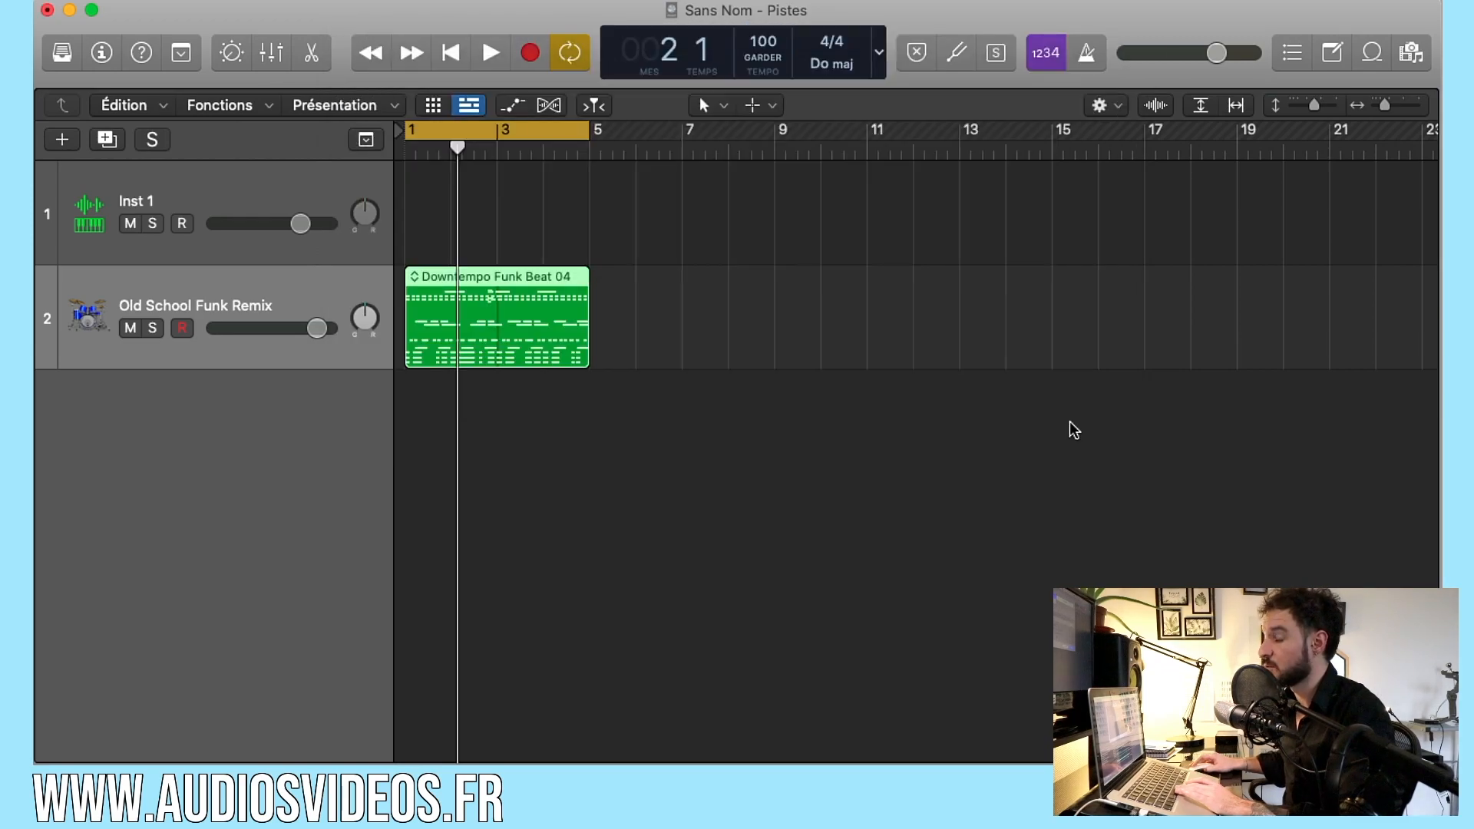
drag(305, 433, 276, 433)
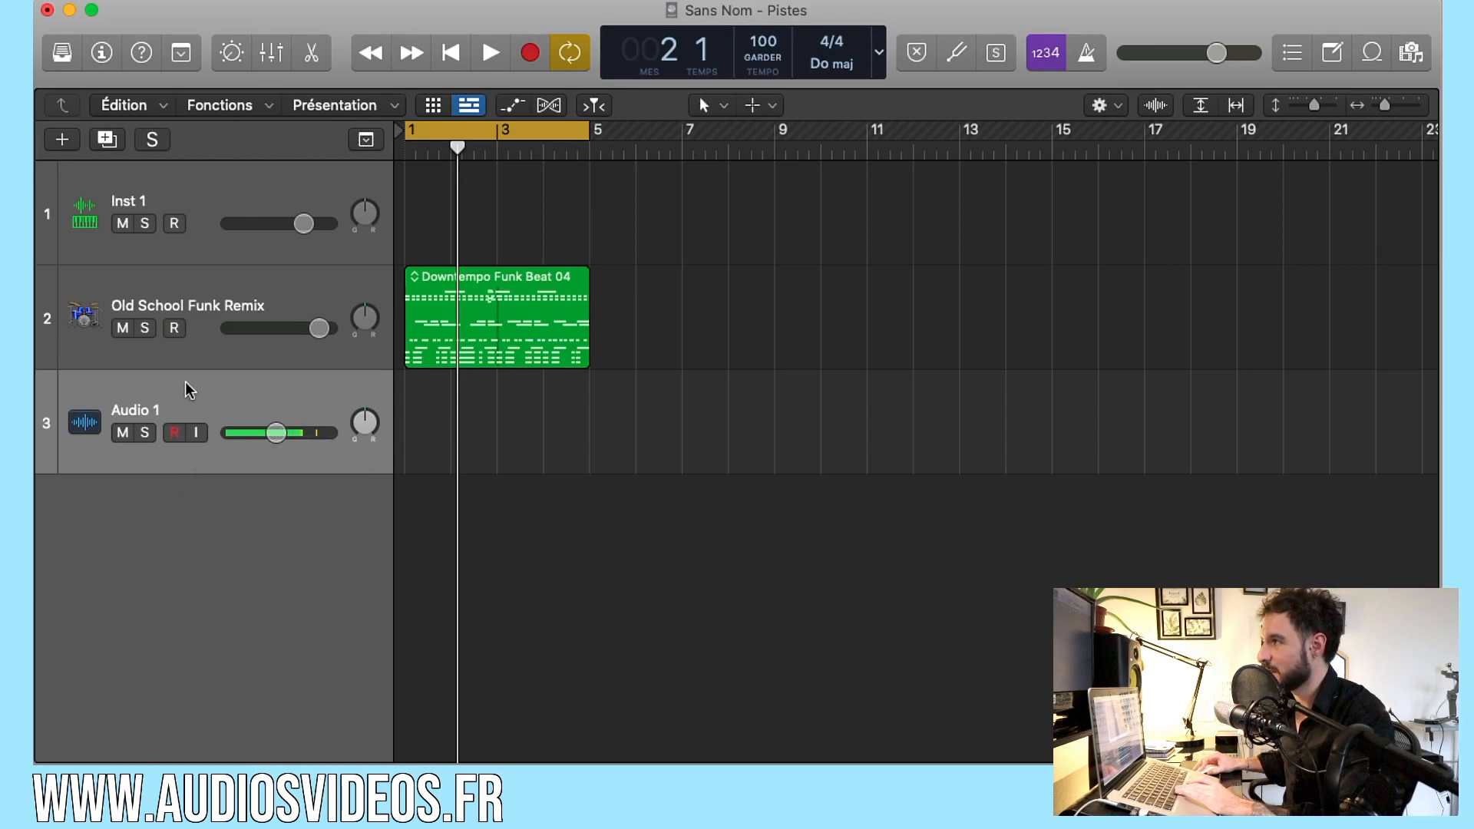
Return the playhead to the start and record a take on Audio 1 from bar 1 to about bar 5
drag(458, 147, 405, 149)
click(175, 434)
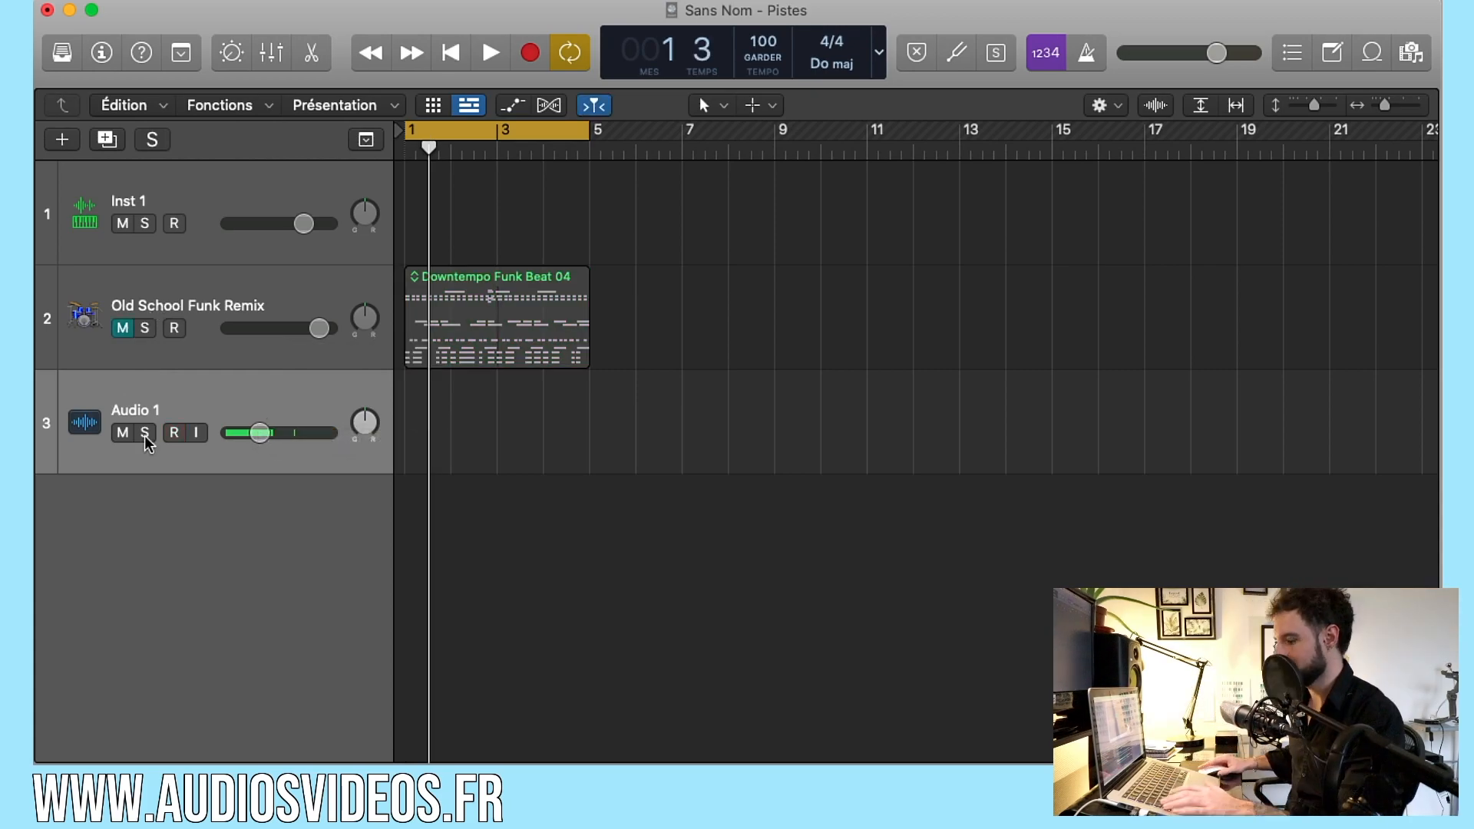
key(r)
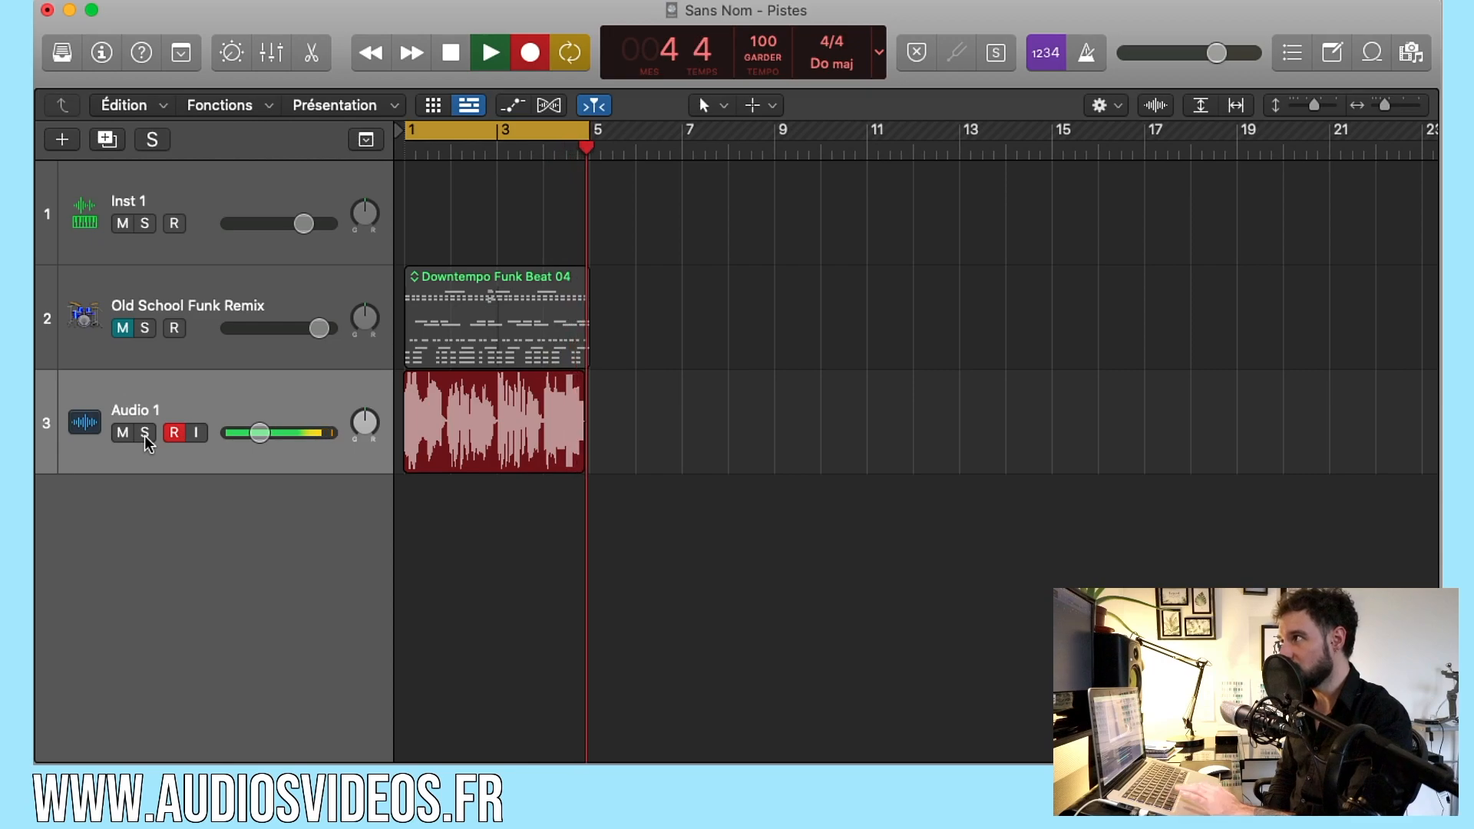
key(space)
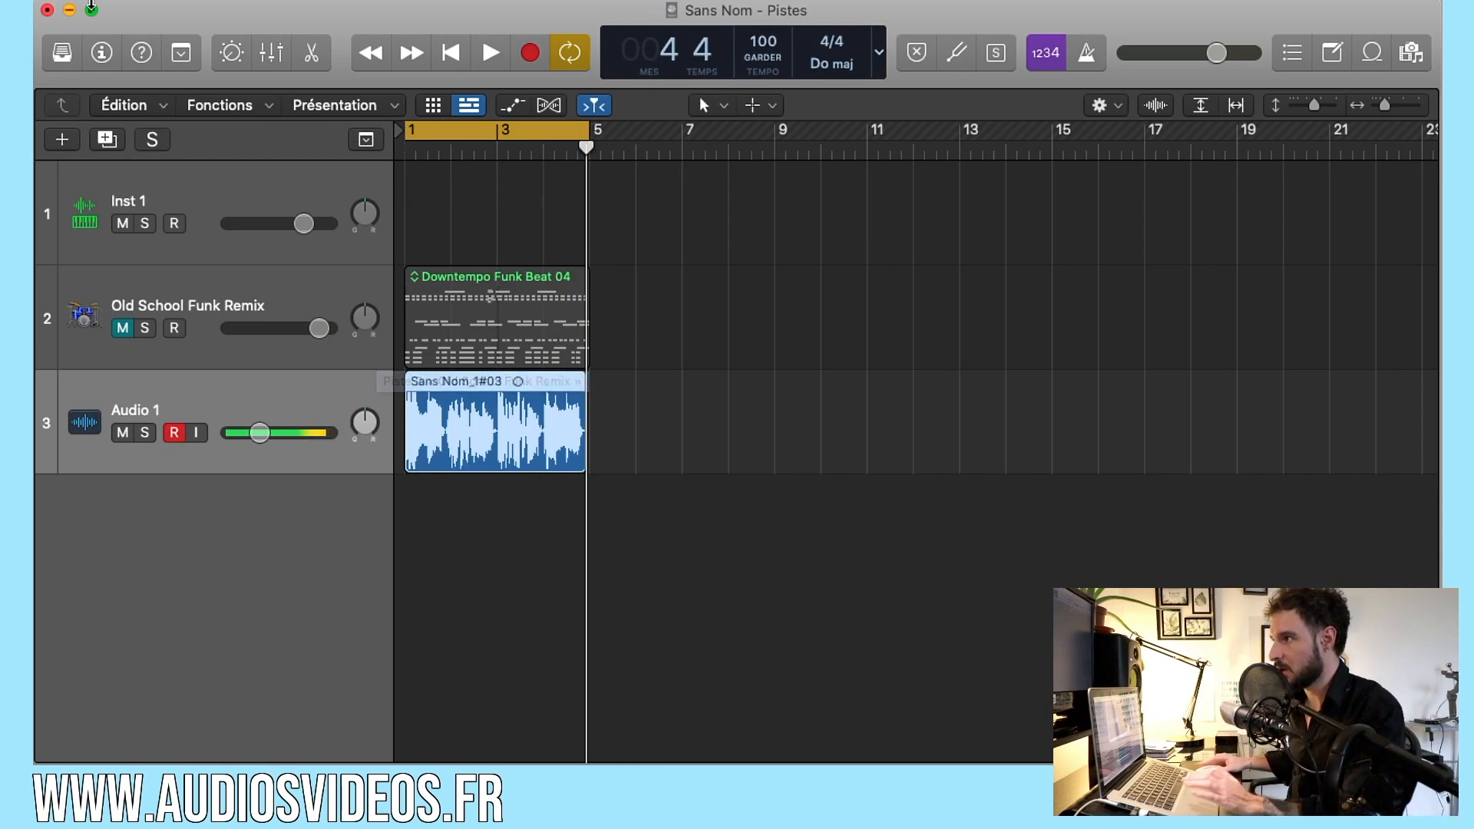
Disable recording on Audio 1 and insert the Pitch Correction effect on its channel strip
click(102, 53)
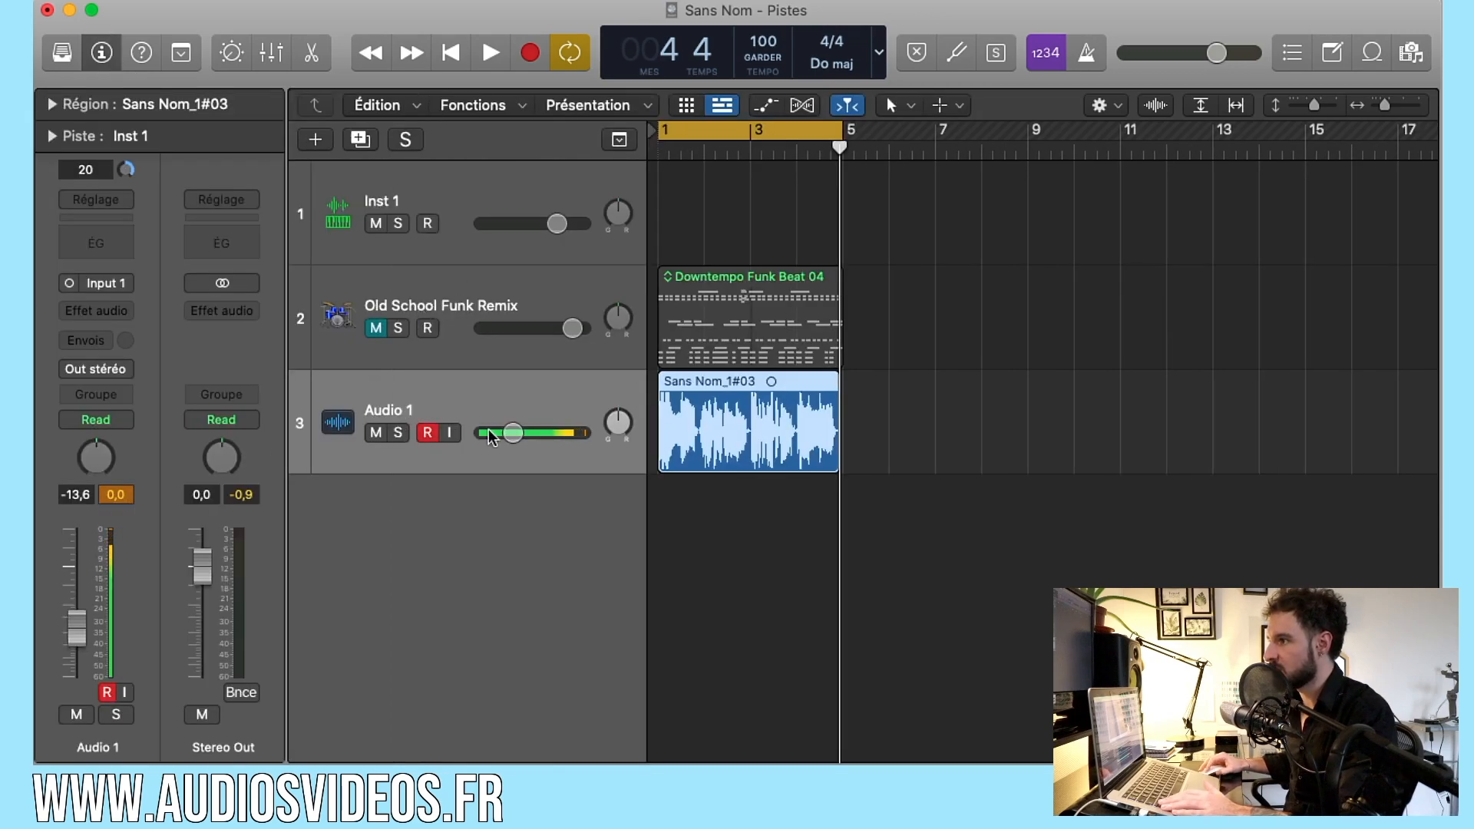
click(430, 437)
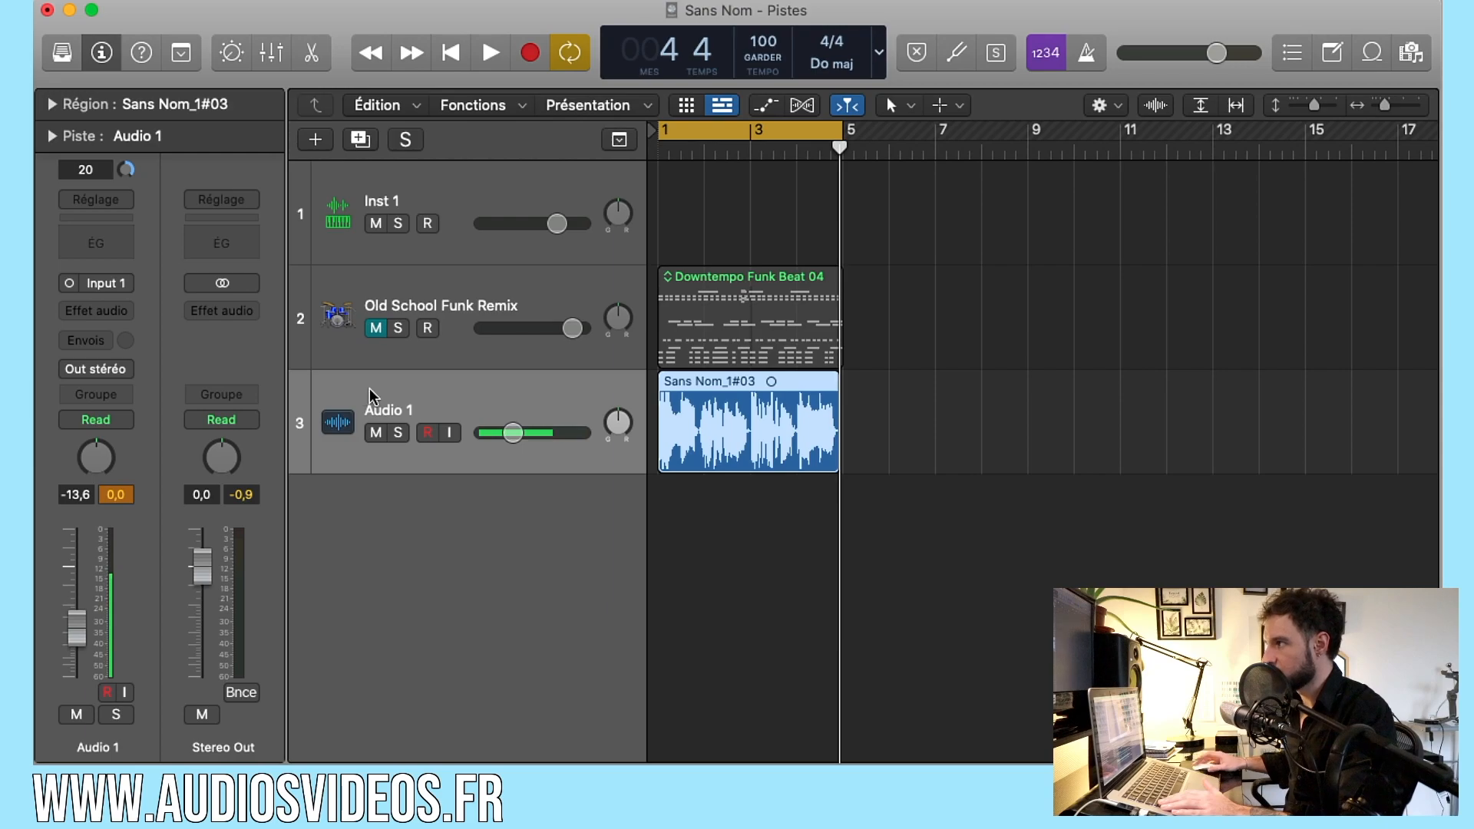
scroll(364, 397, right, 1)
click(126, 314)
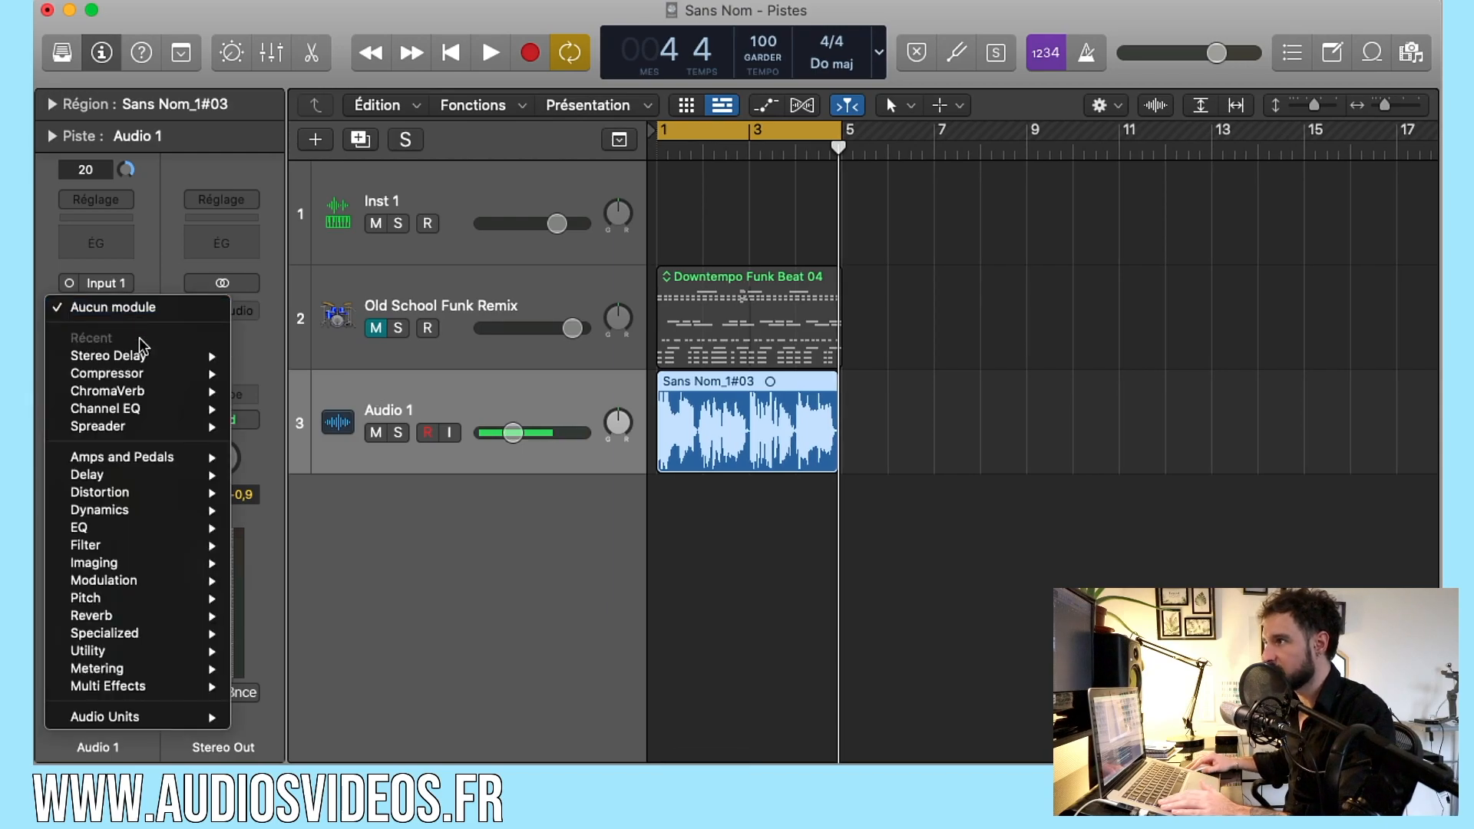
mouse_move(149, 722)
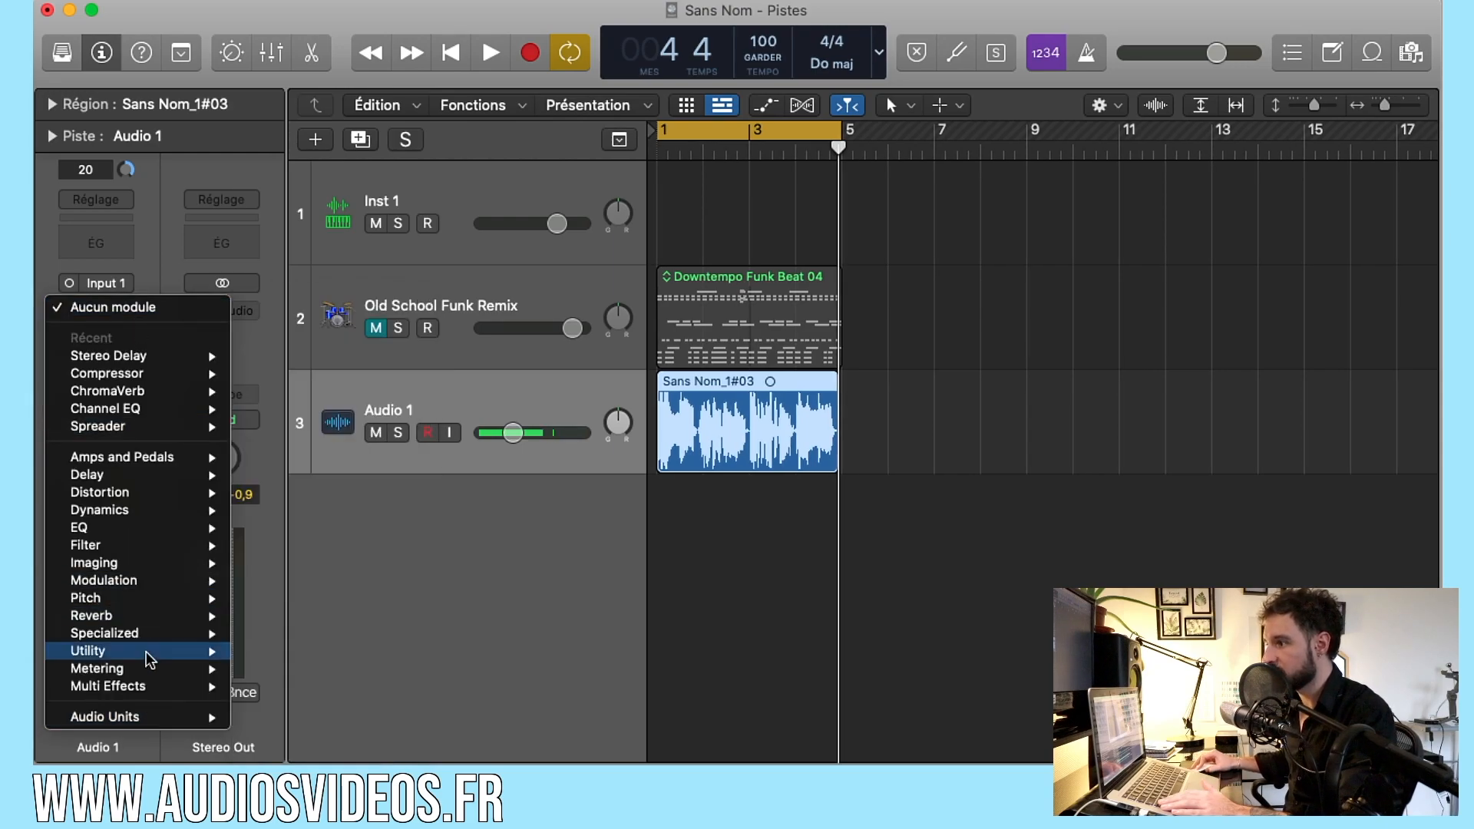
mouse_move(141, 604)
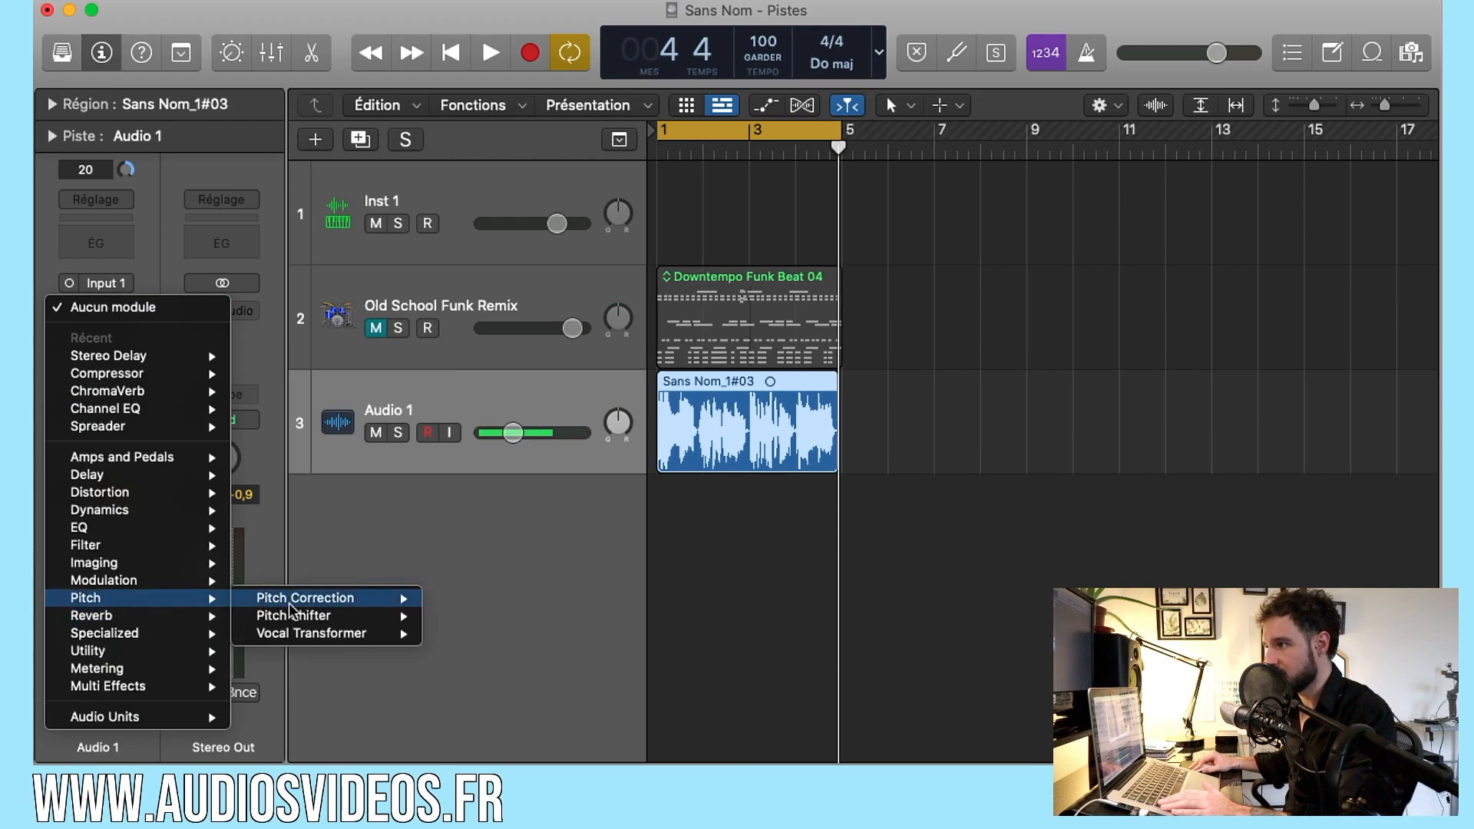
mouse_move(315, 619)
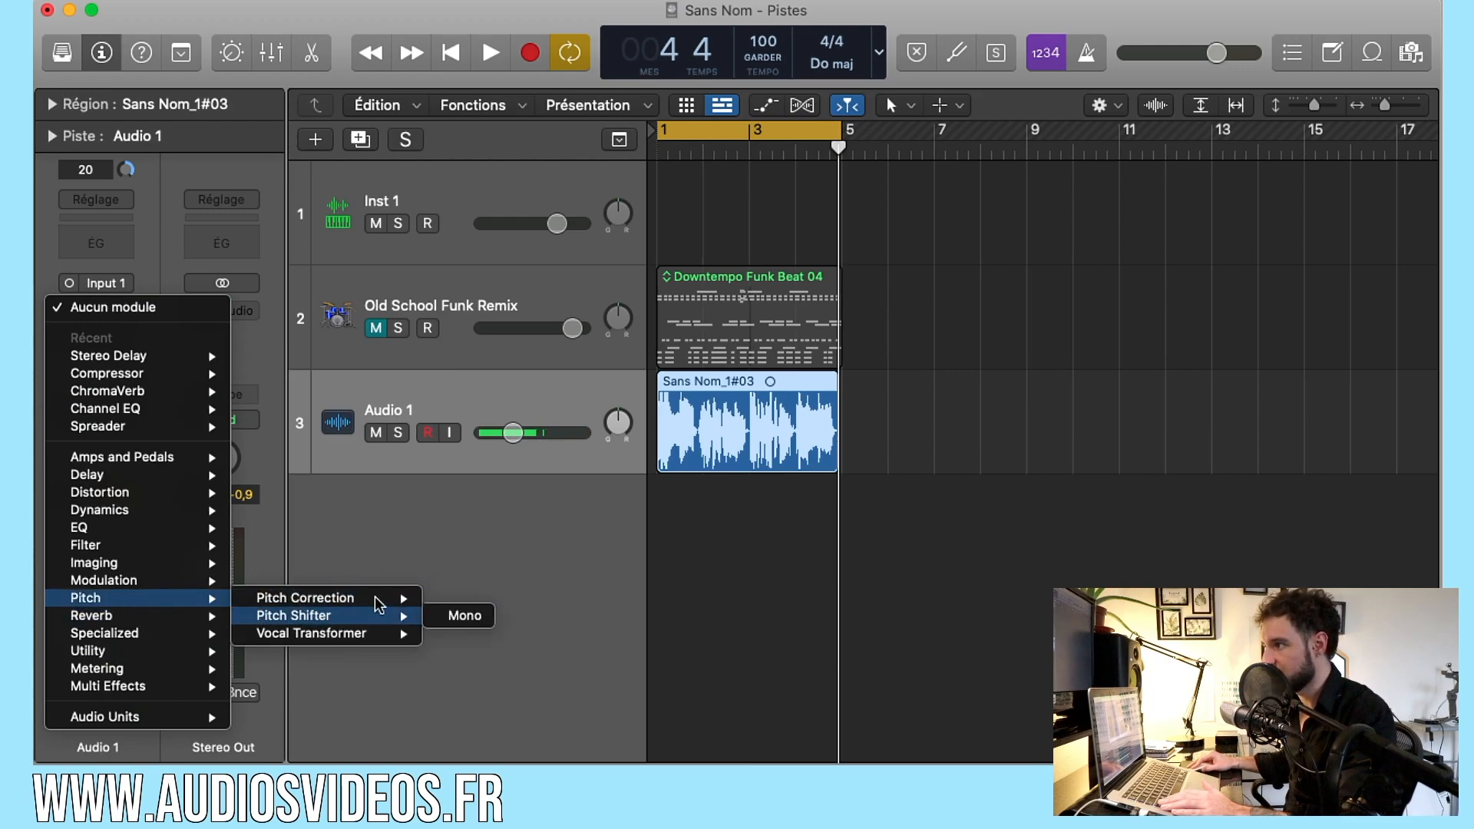
mouse_move(391, 598)
click(461, 598)
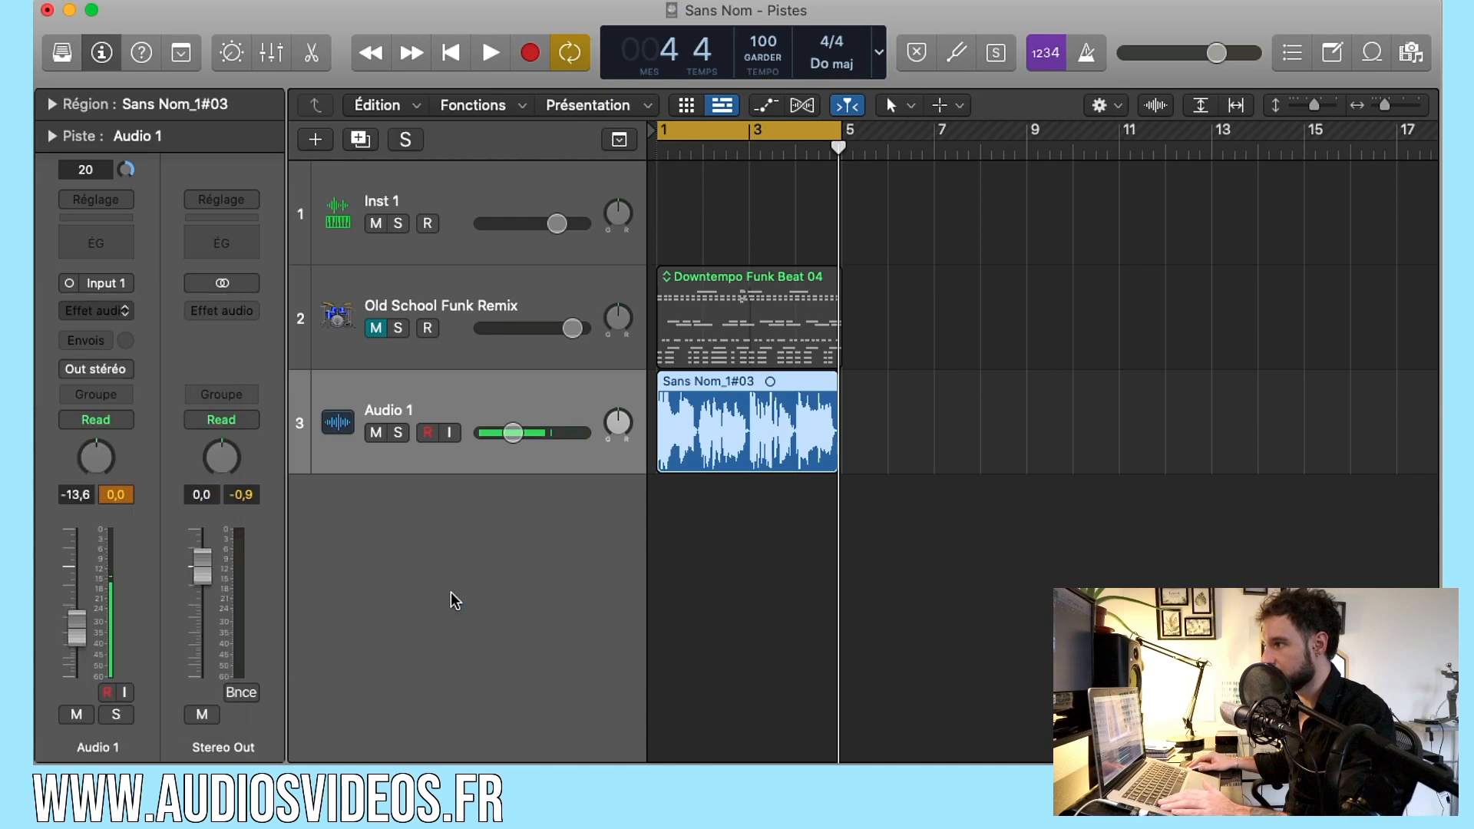
Set the Pitch Correction scale on Audio 1 to major pentatonic
drag(813, 285, 737, 214)
drag(599, 233, 634, 209)
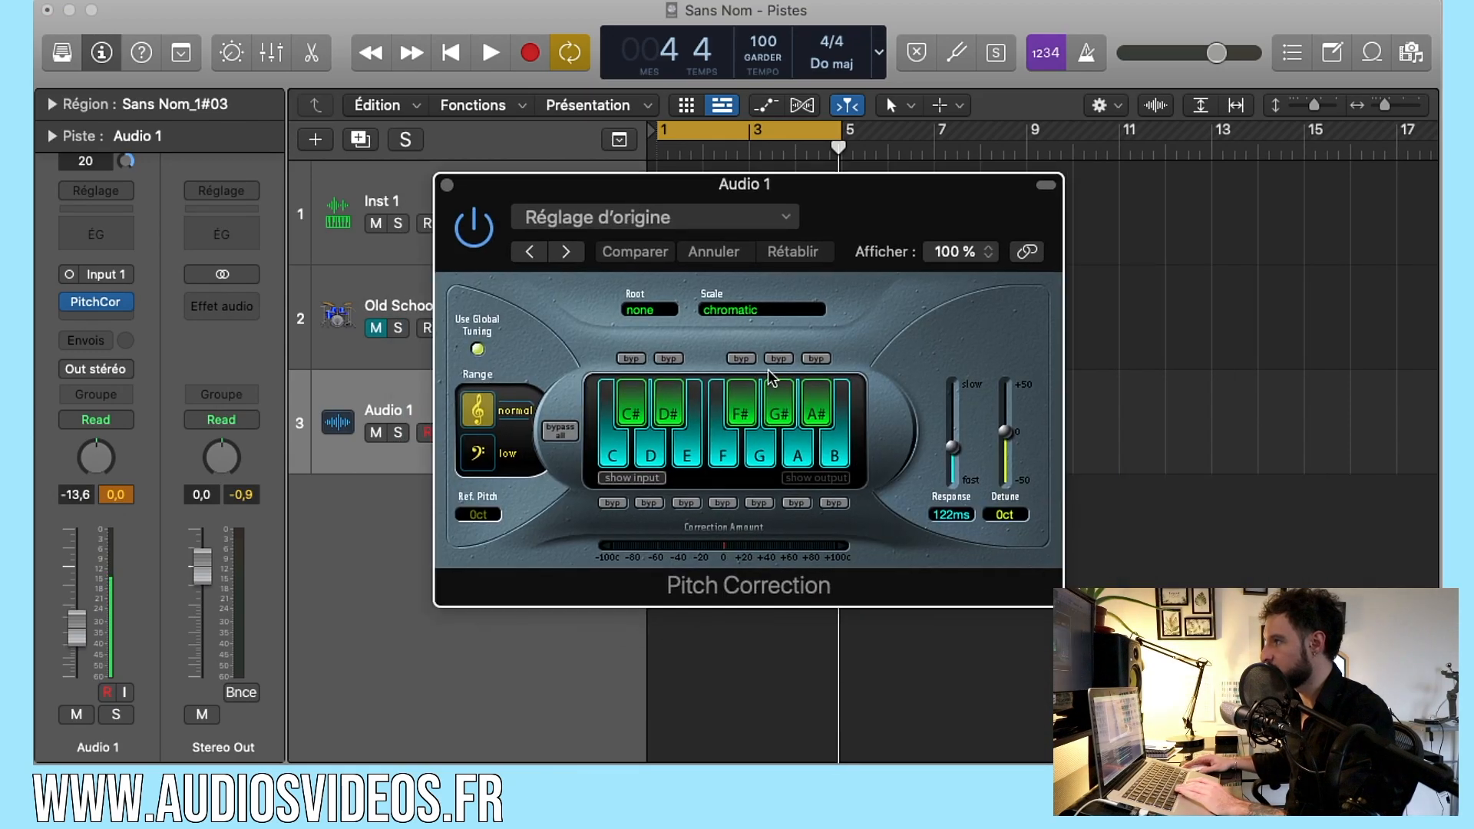
click(743, 312)
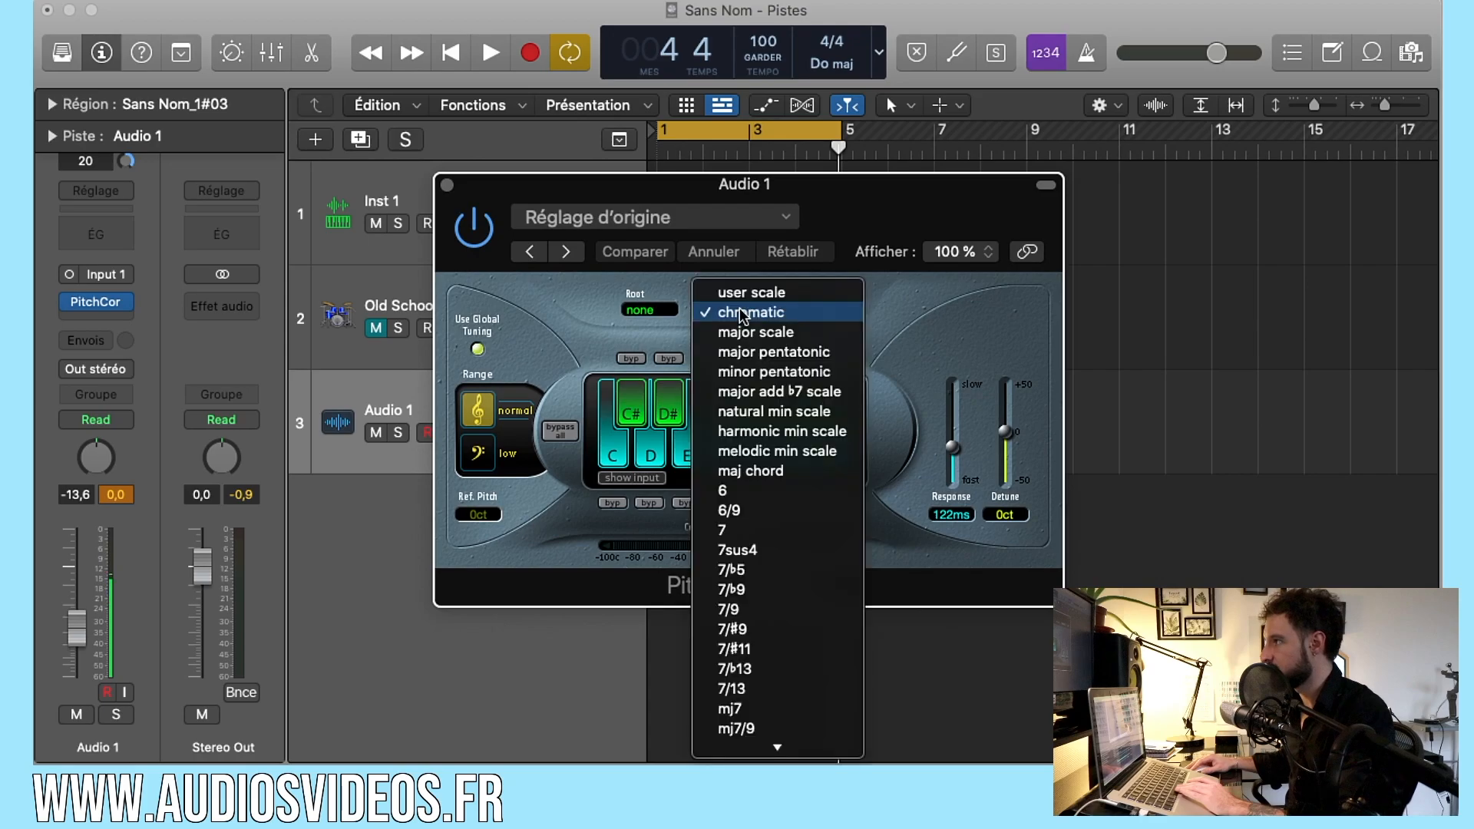
scroll(769, 332, down, 1)
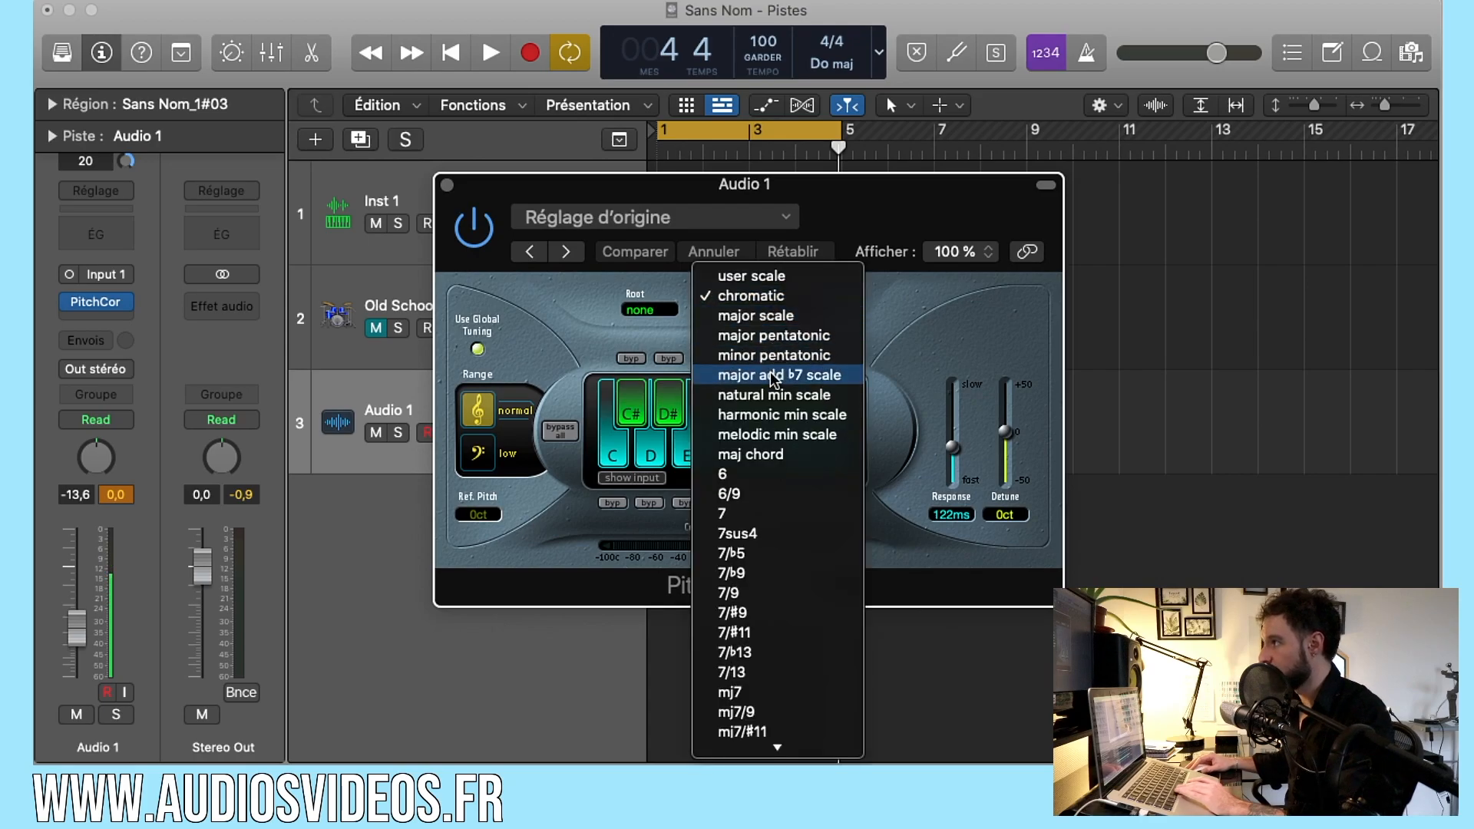
scroll(777, 402, down, 1)
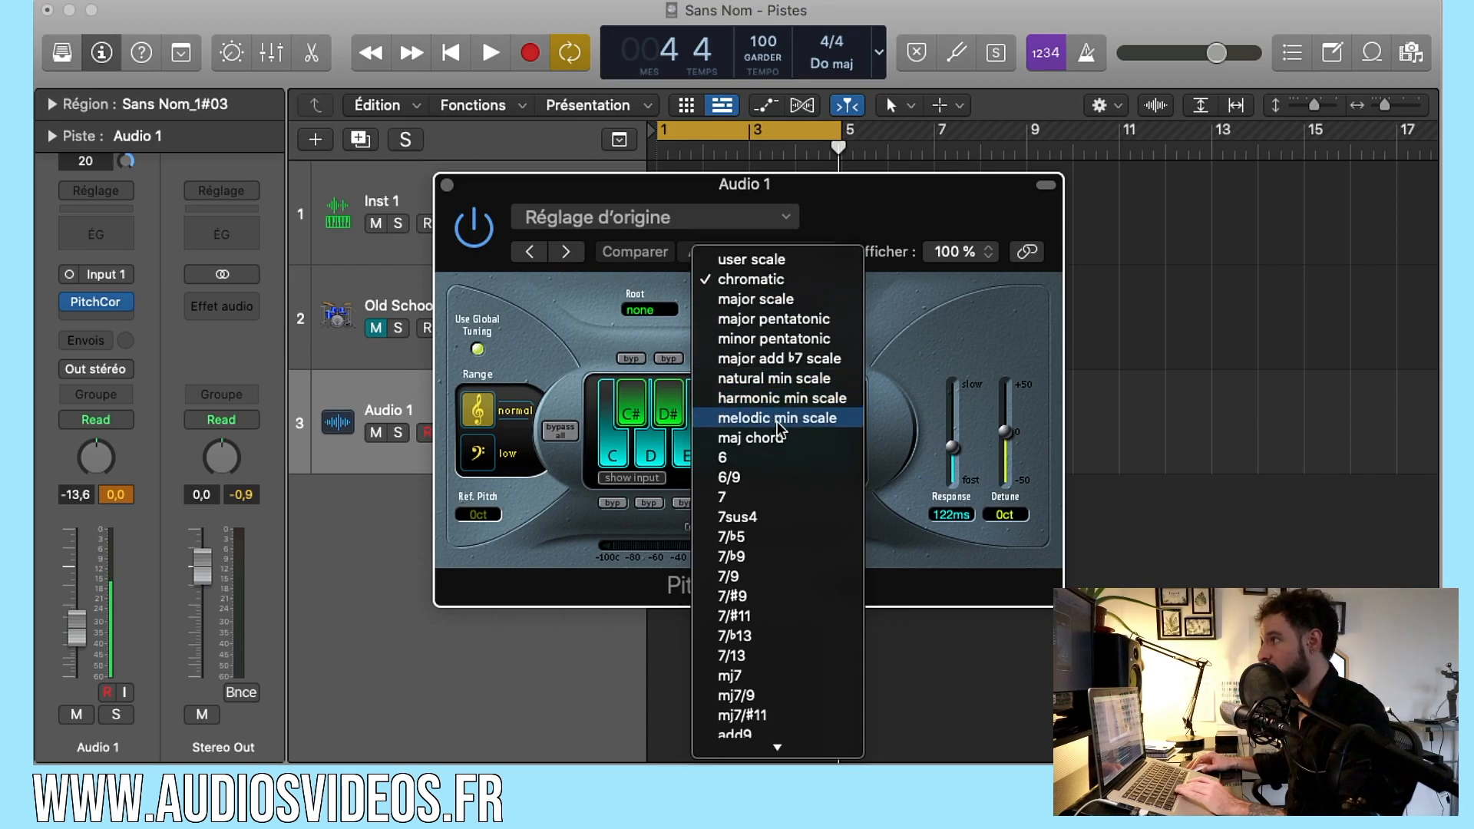
mouse_move(786, 749)
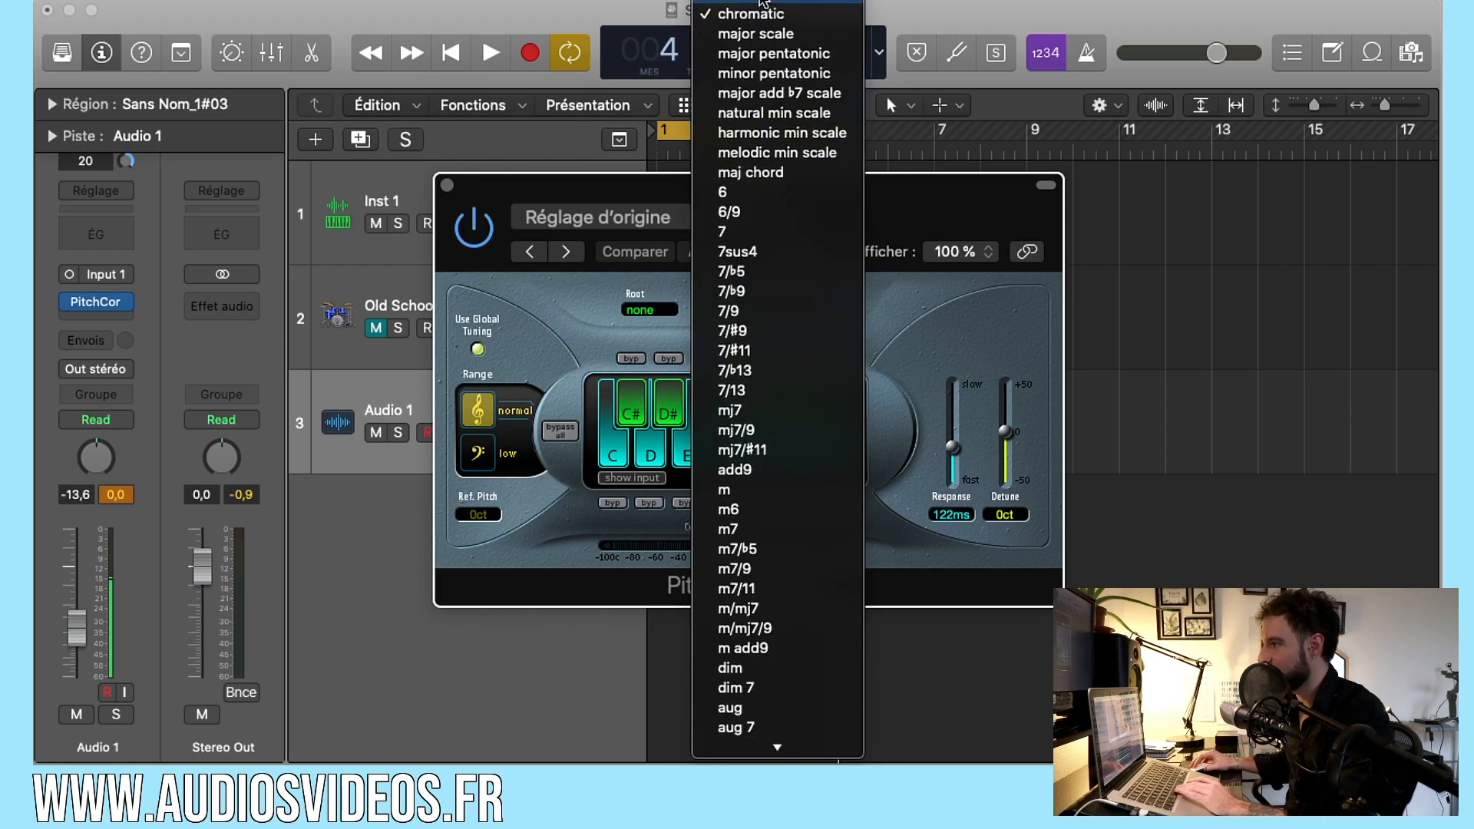
scroll(762, 39, down, 1)
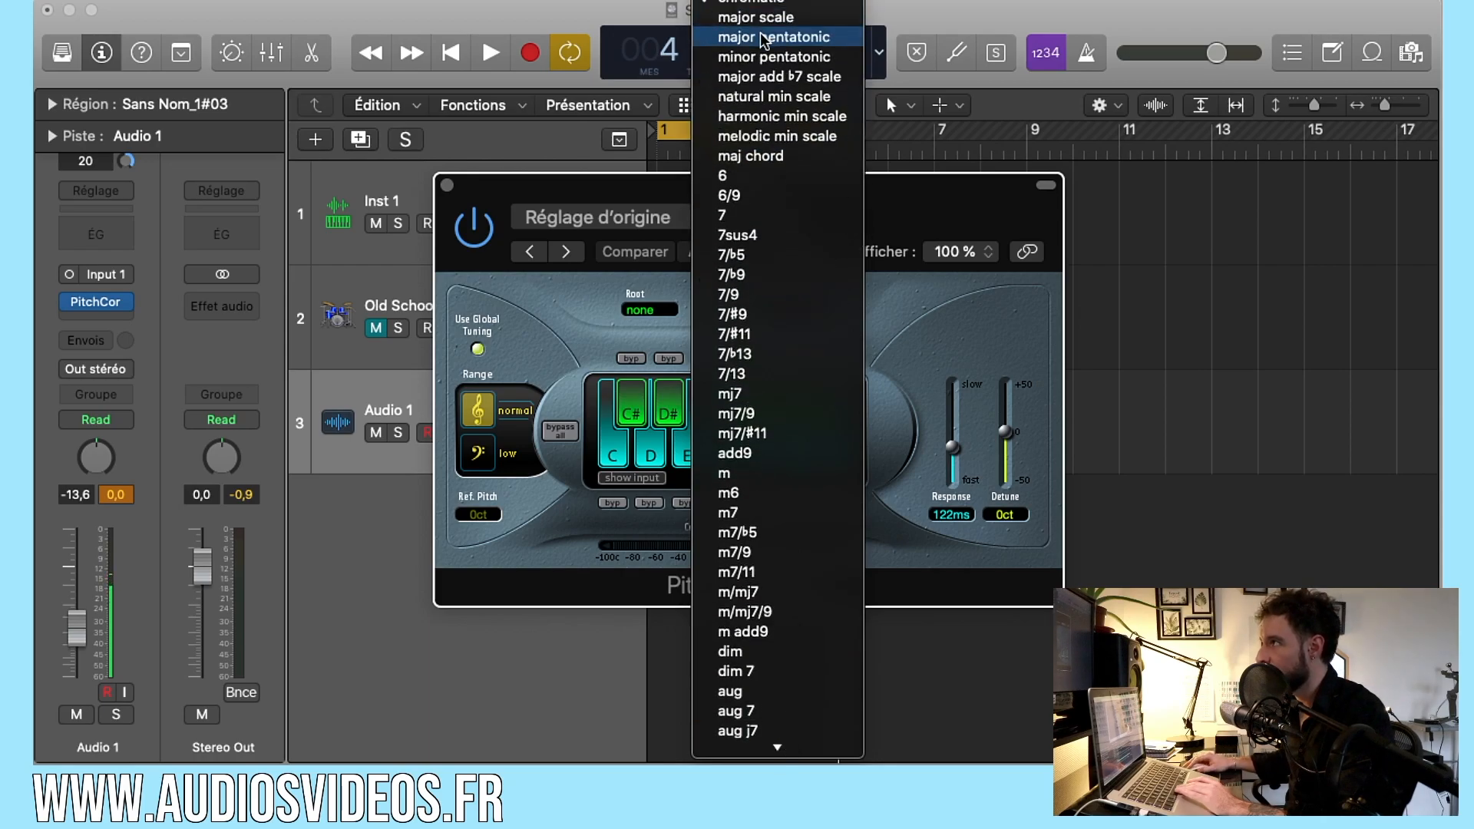
click(762, 39)
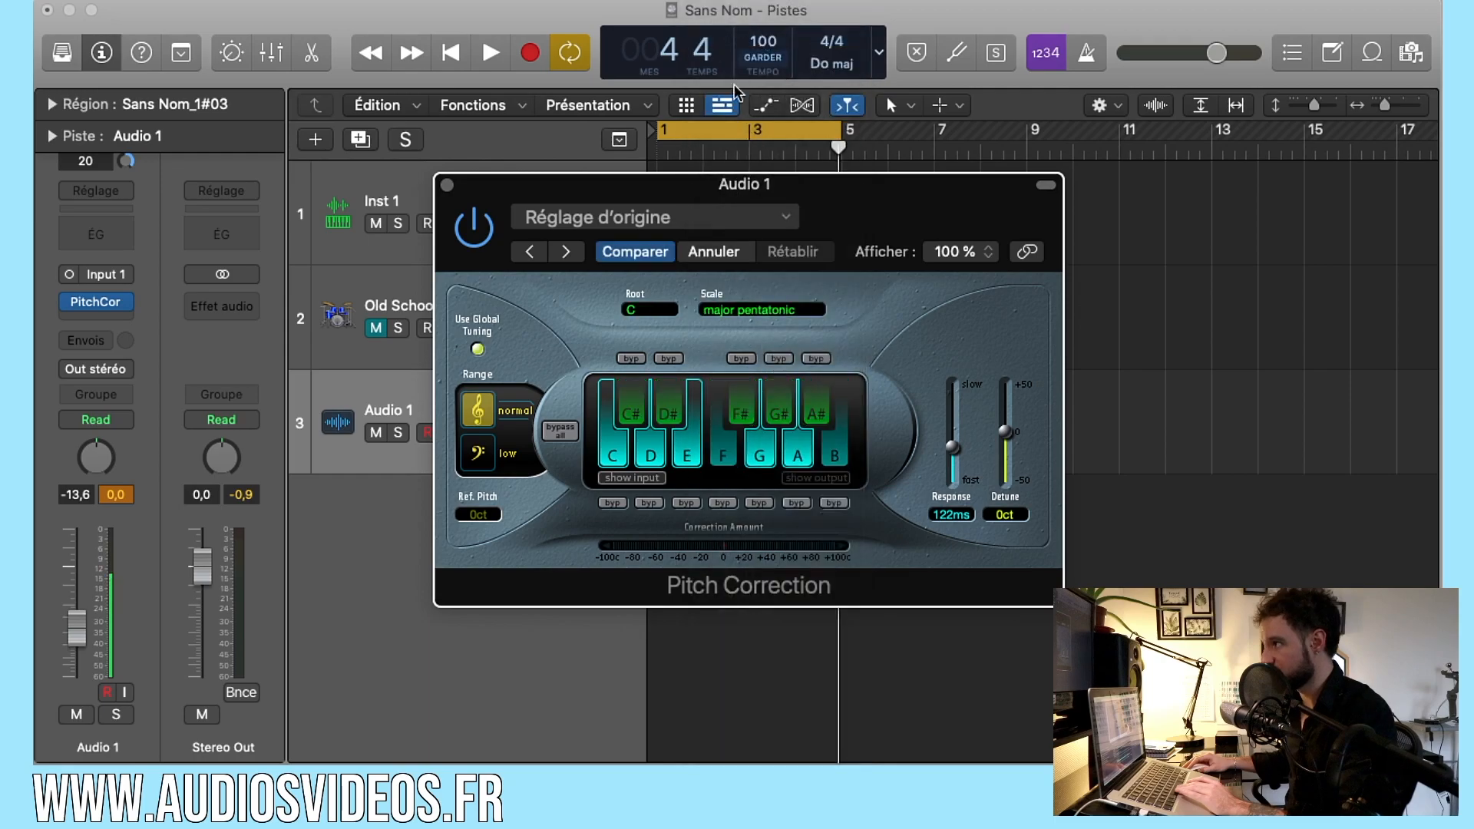
Try C#, D and E as the root note of the major pentatonic scale, and set the root back to C
click(648, 311)
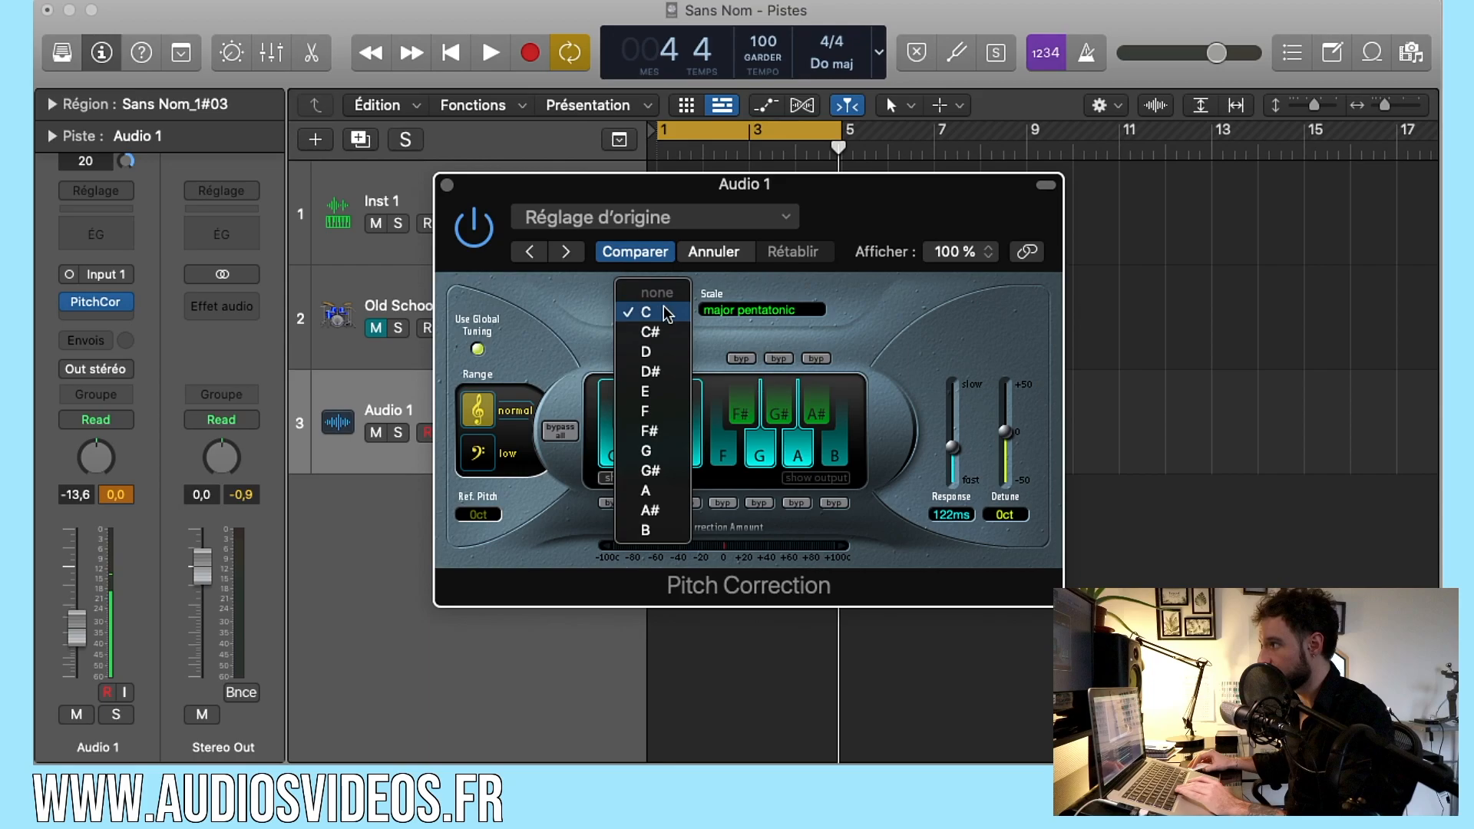
click(662, 316)
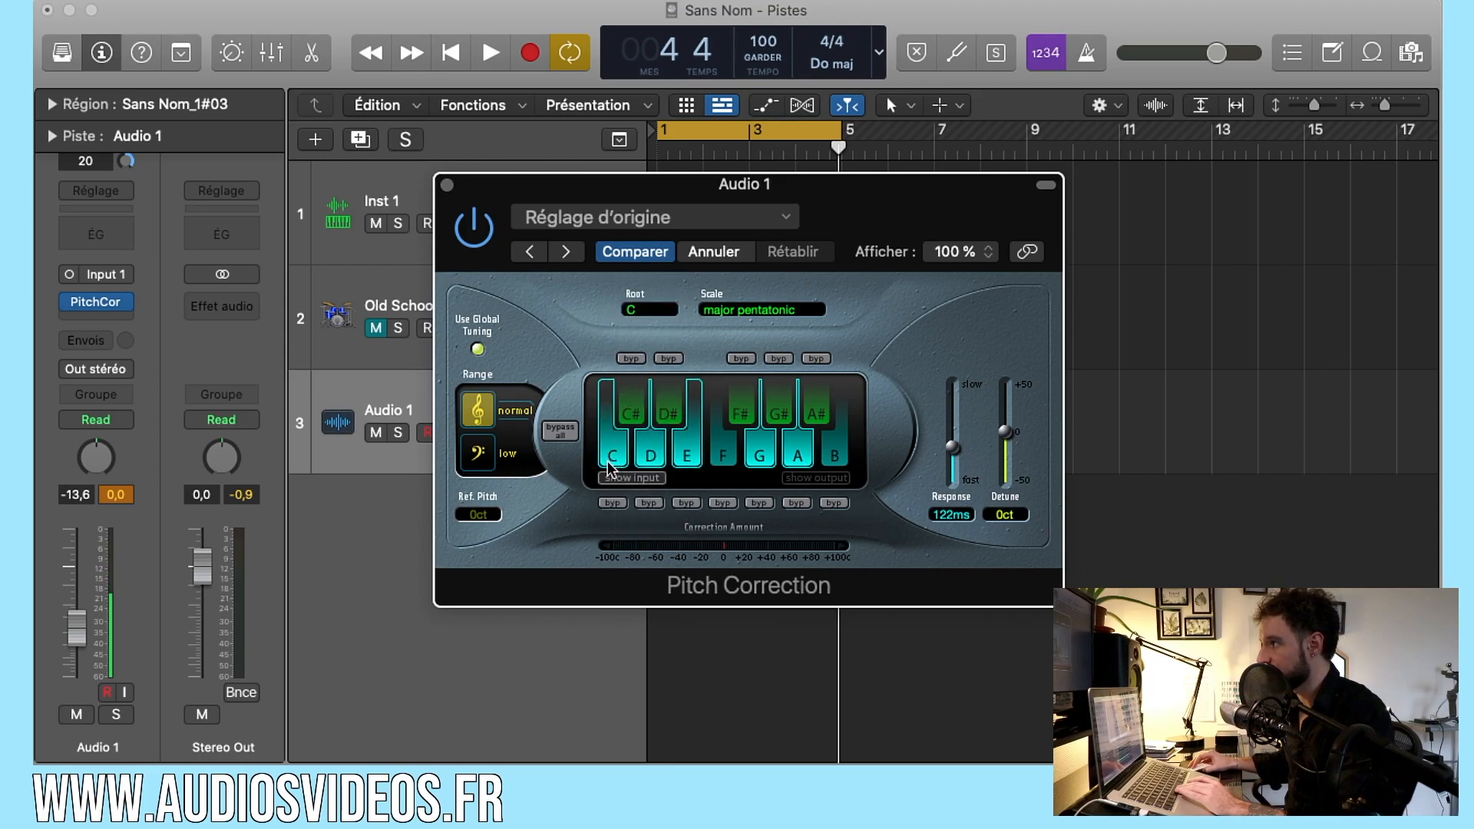
click(649, 310)
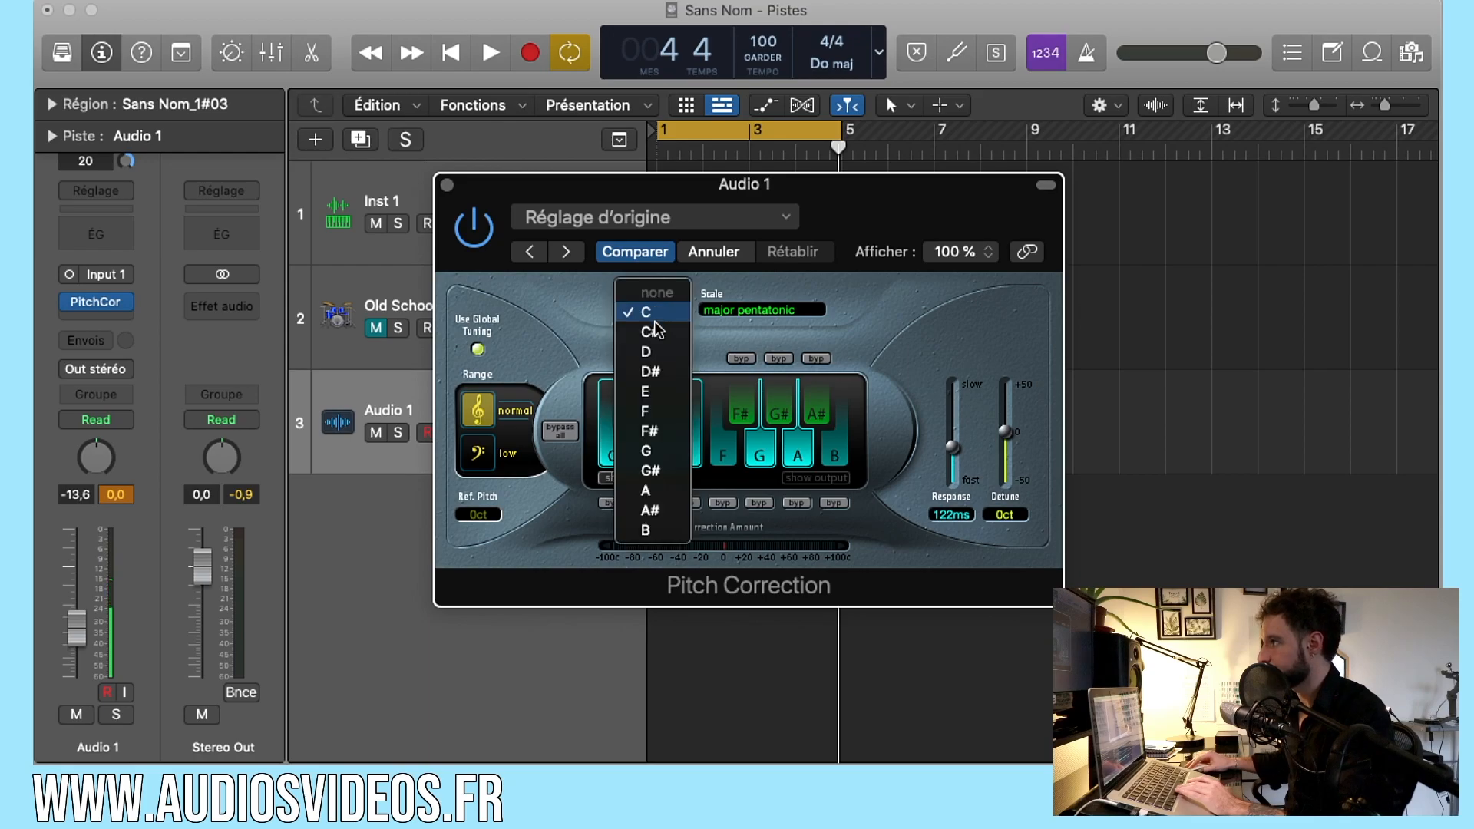
click(637, 334)
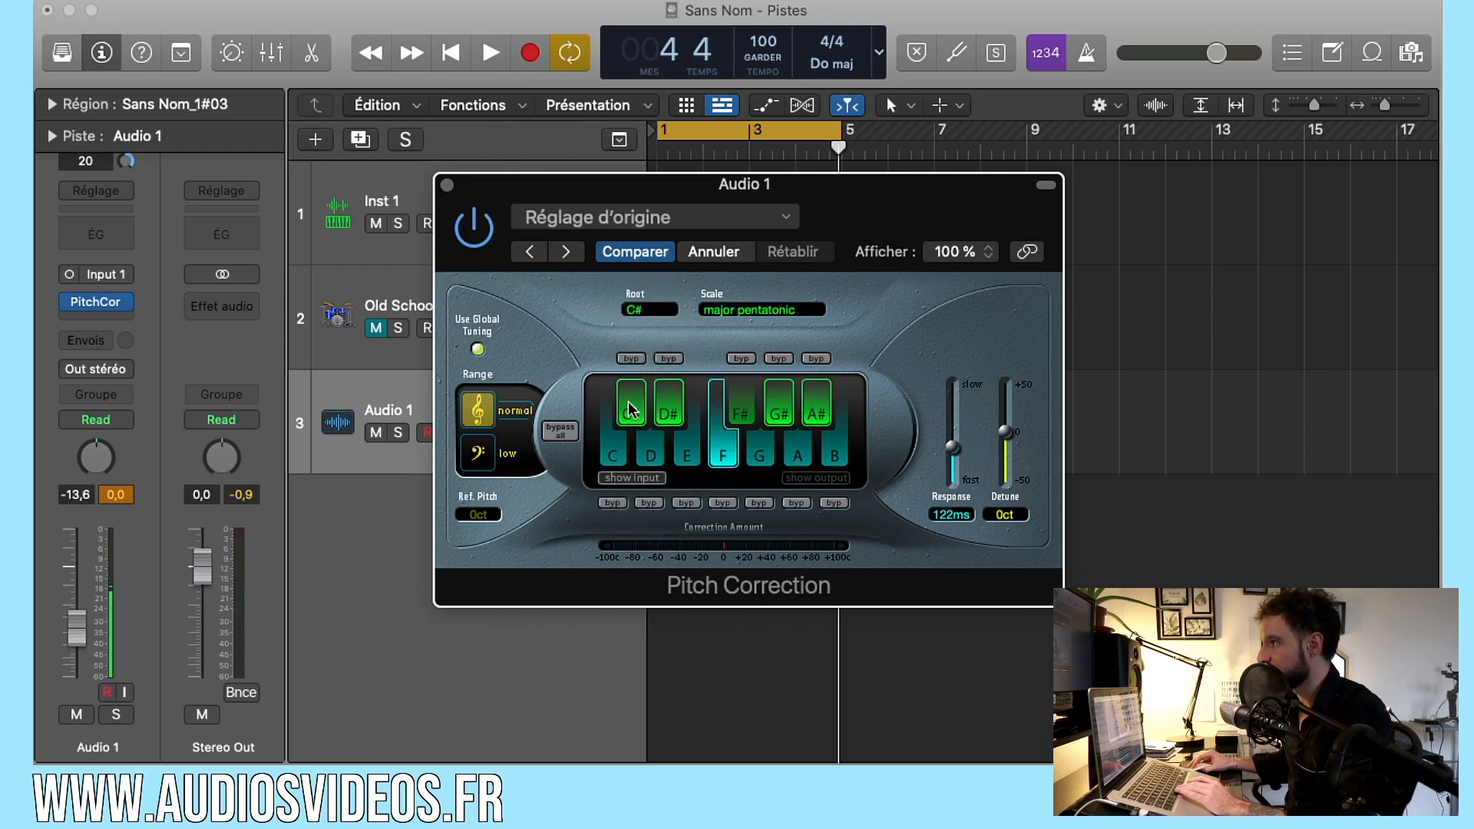
click(649, 311)
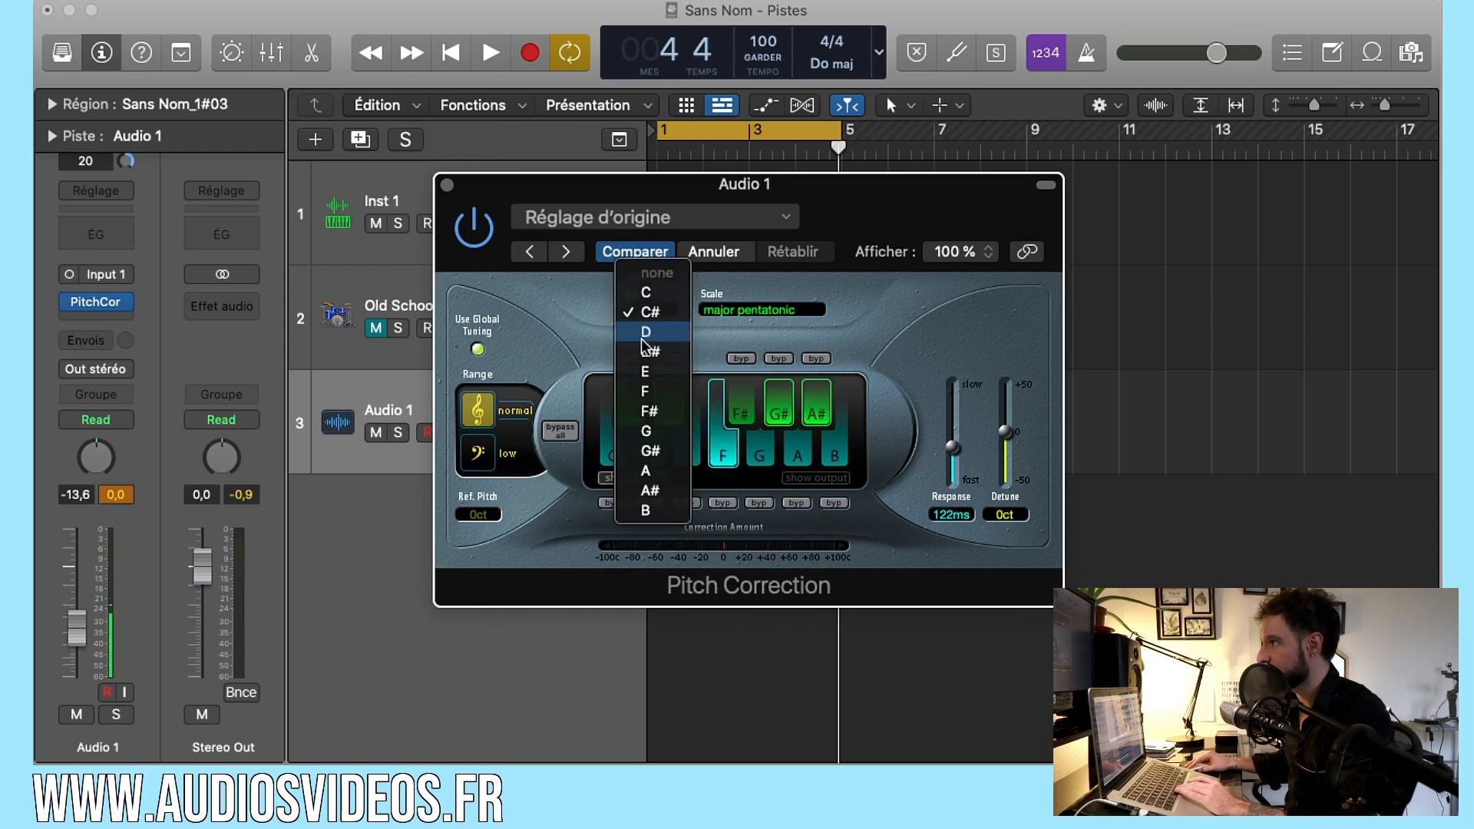
click(649, 329)
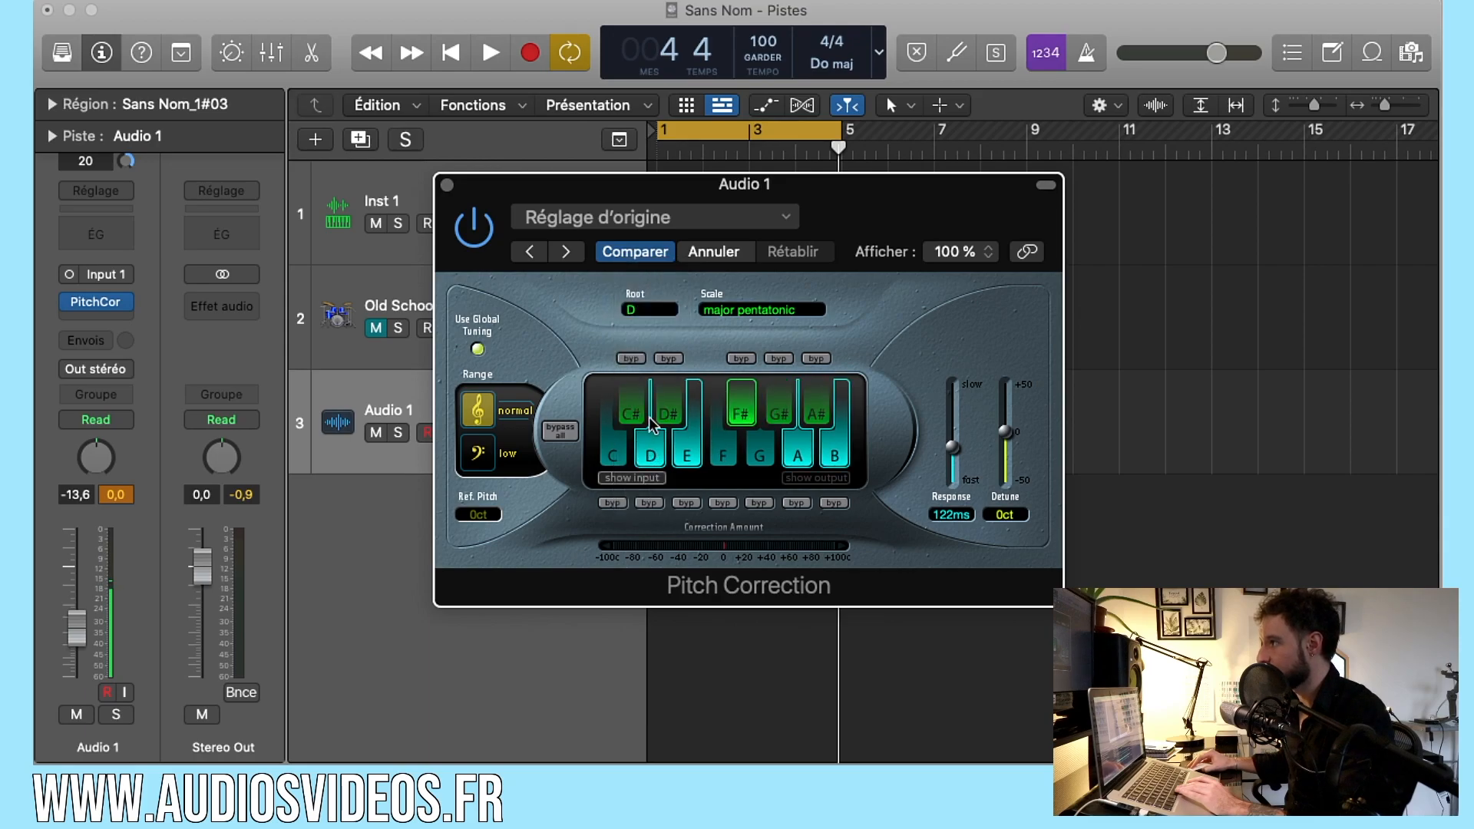
click(634, 310)
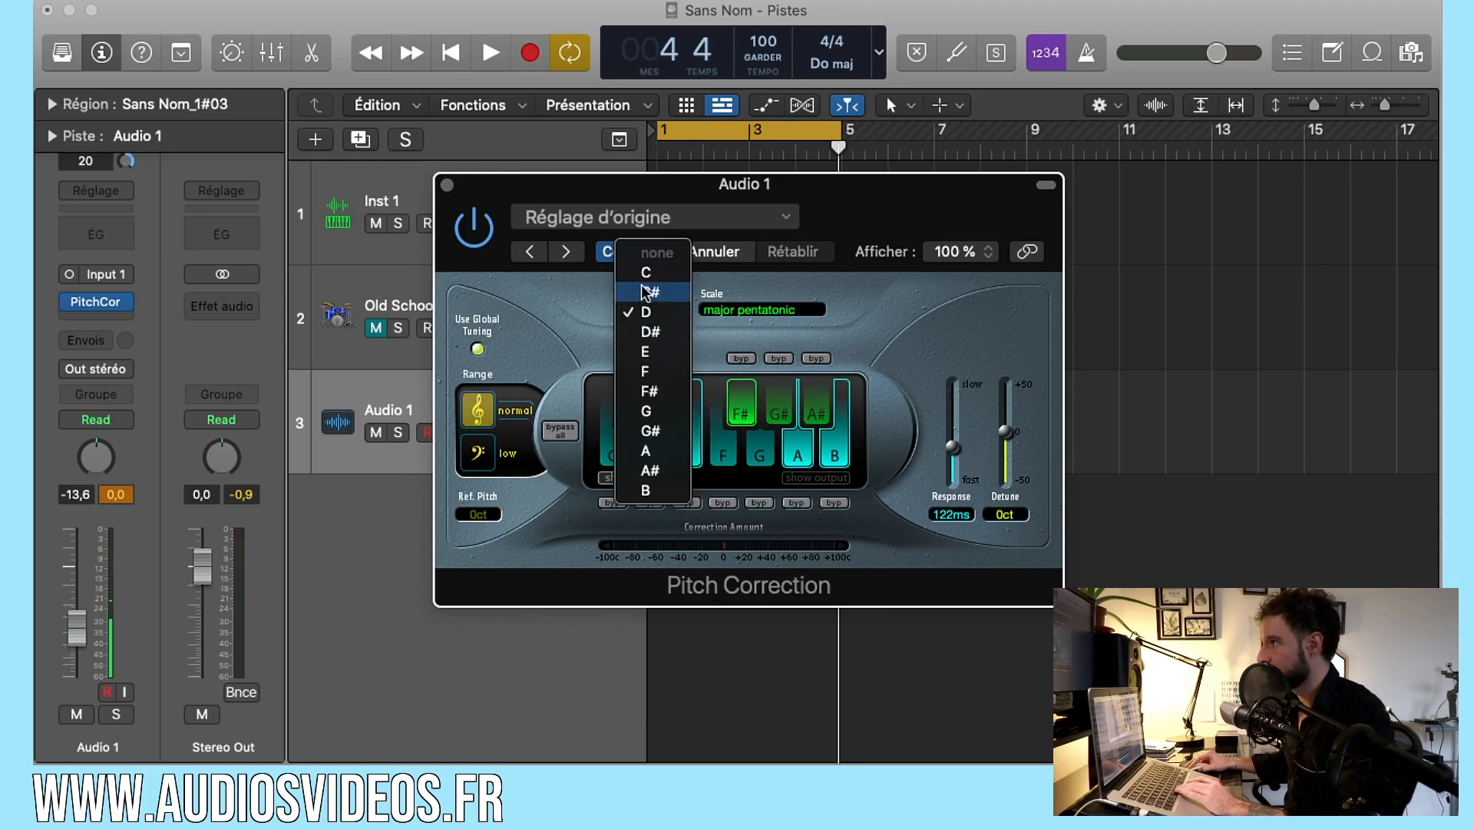
click(649, 352)
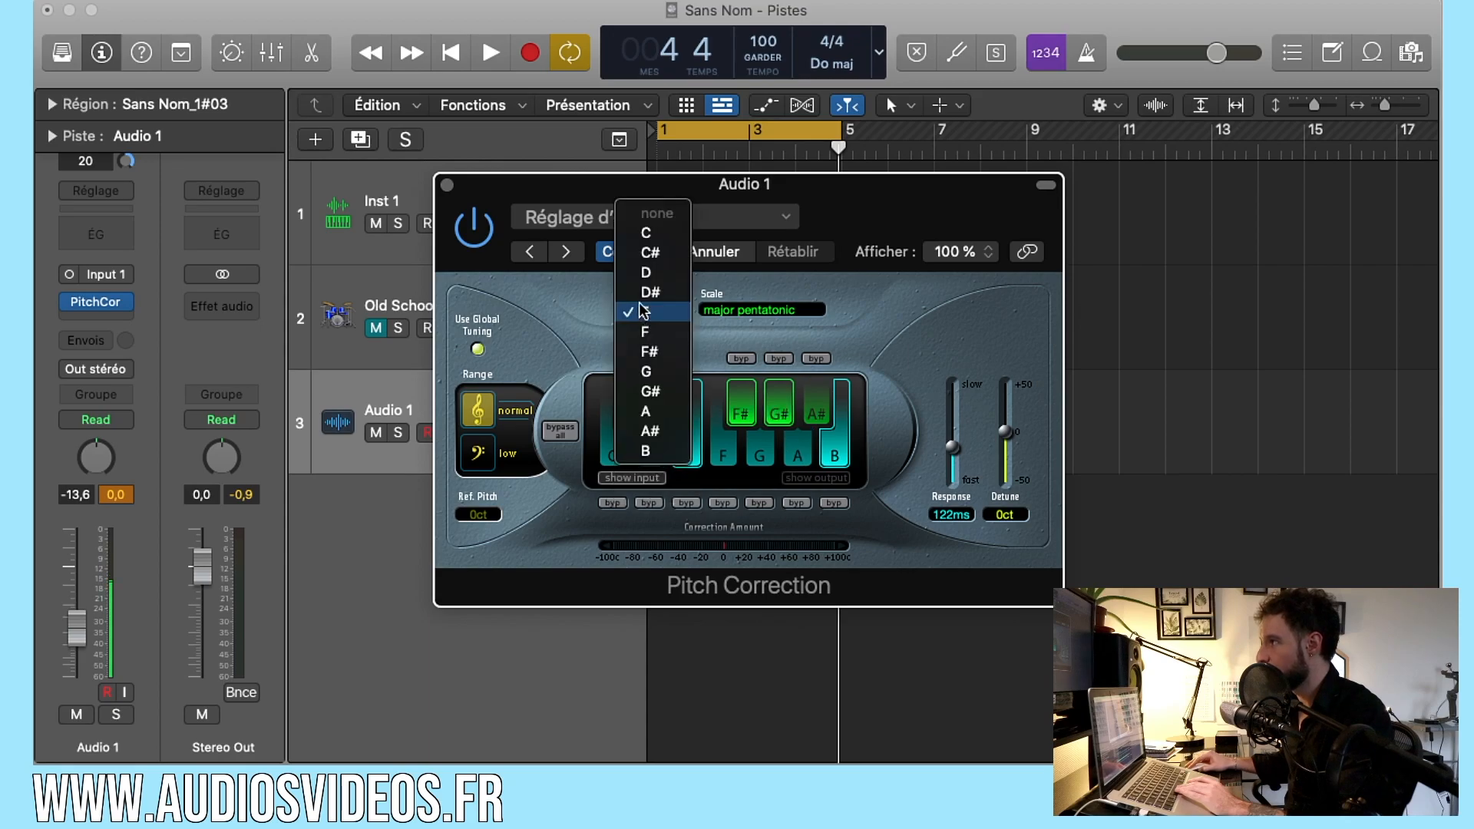
click(646, 231)
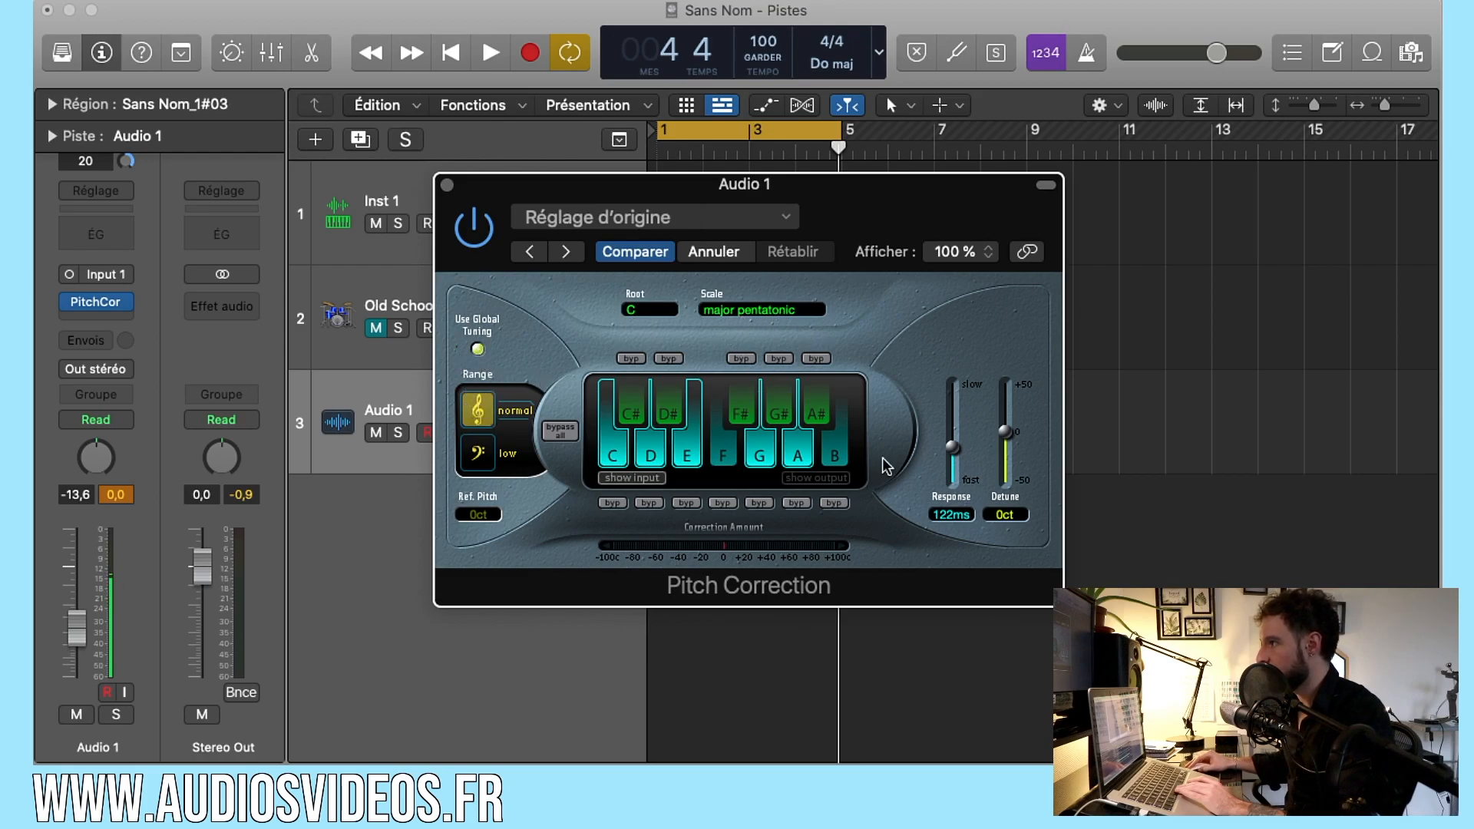
Set the Pitch Correction Response to 0.00 ms, and try a Detune of 12 ct before resetting it to 0 ct
drag(952, 426, 949, 382)
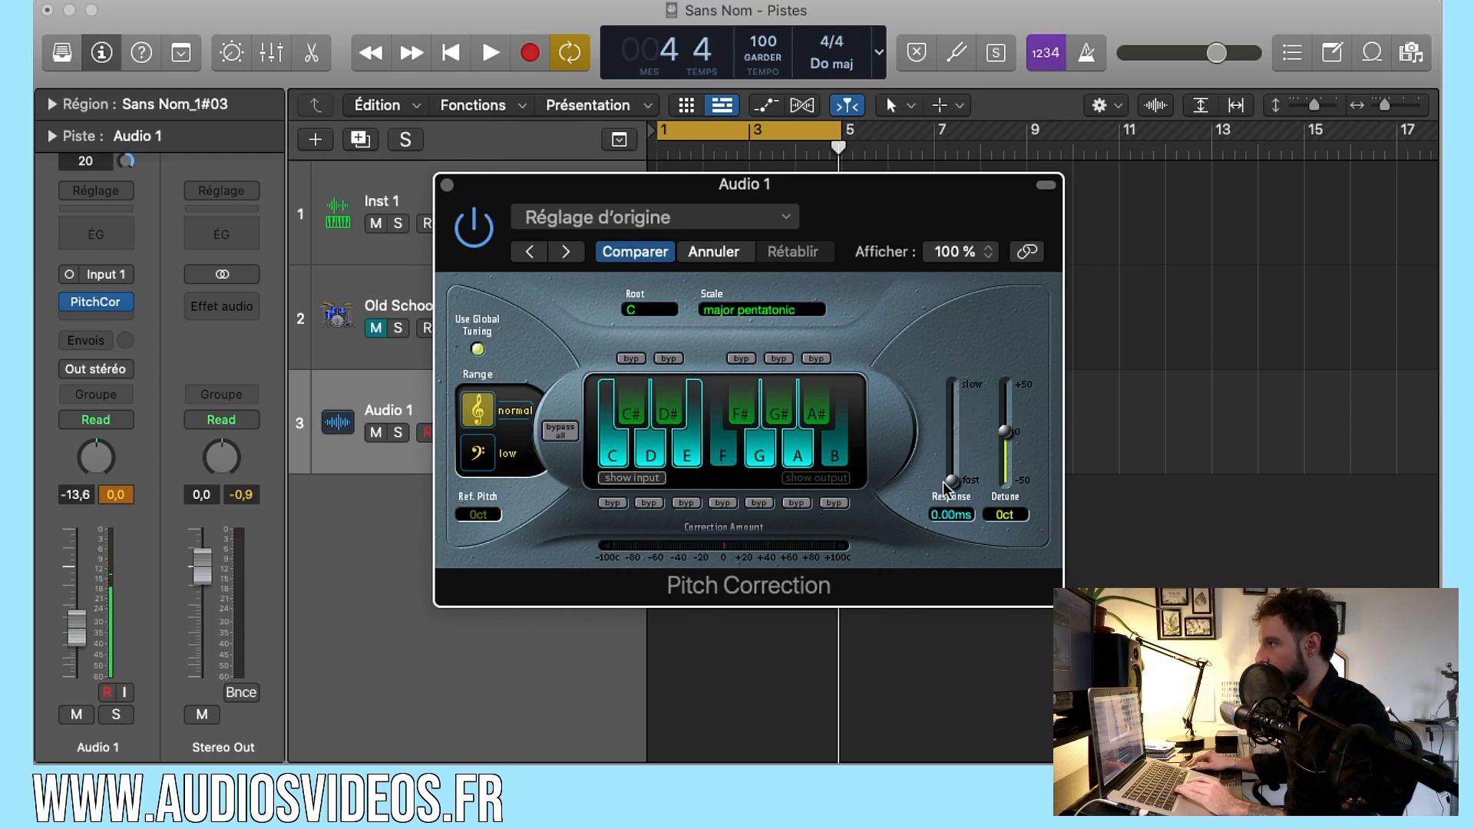
drag(944, 483, 951, 450)
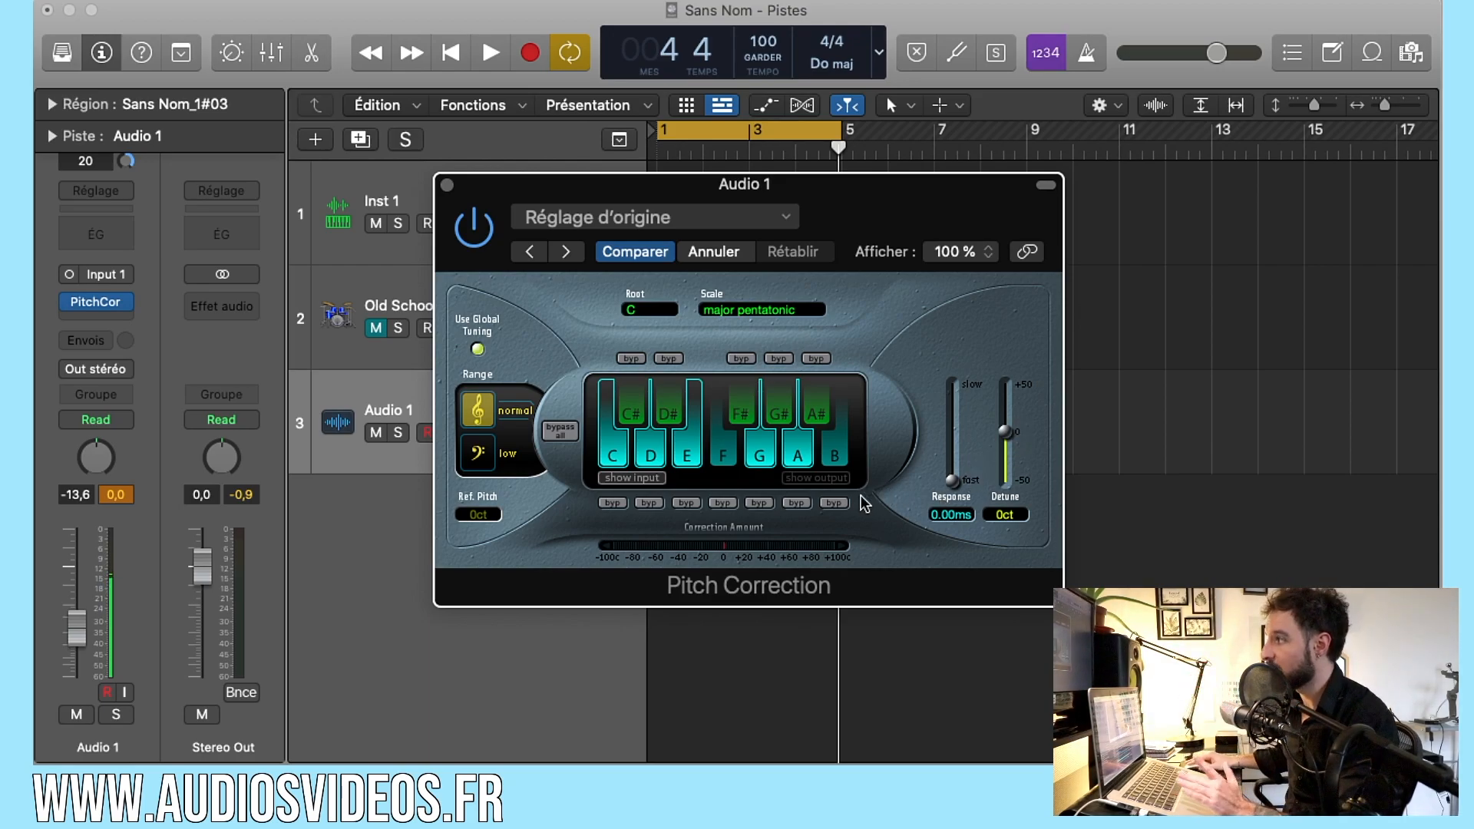
mouse_move(1007, 434)
mouse_down()
mouse_move(1004, 466)
mouse_move(1004, 444)
mouse_up()
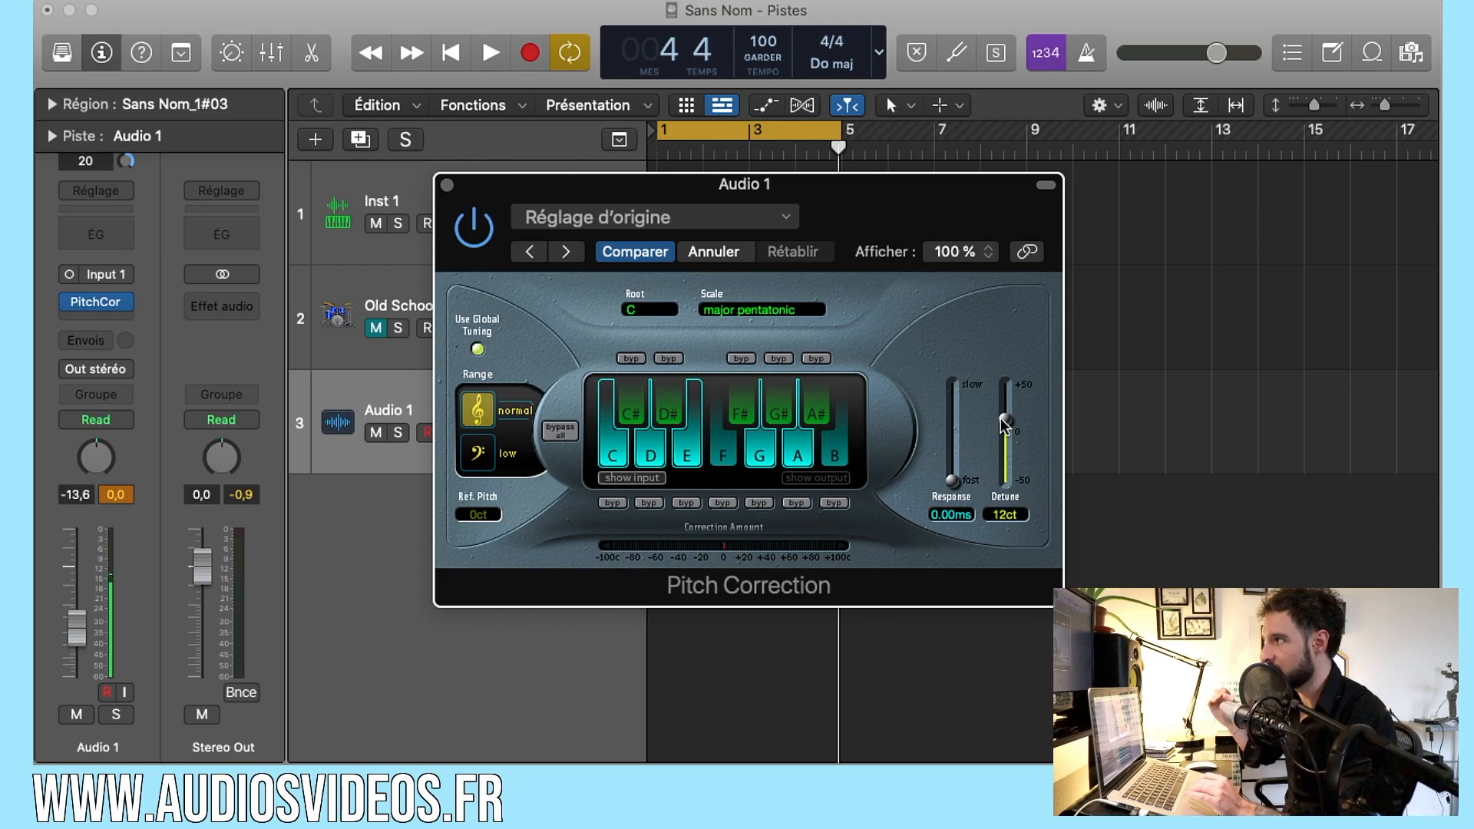
drag(1005, 423, 1006, 435)
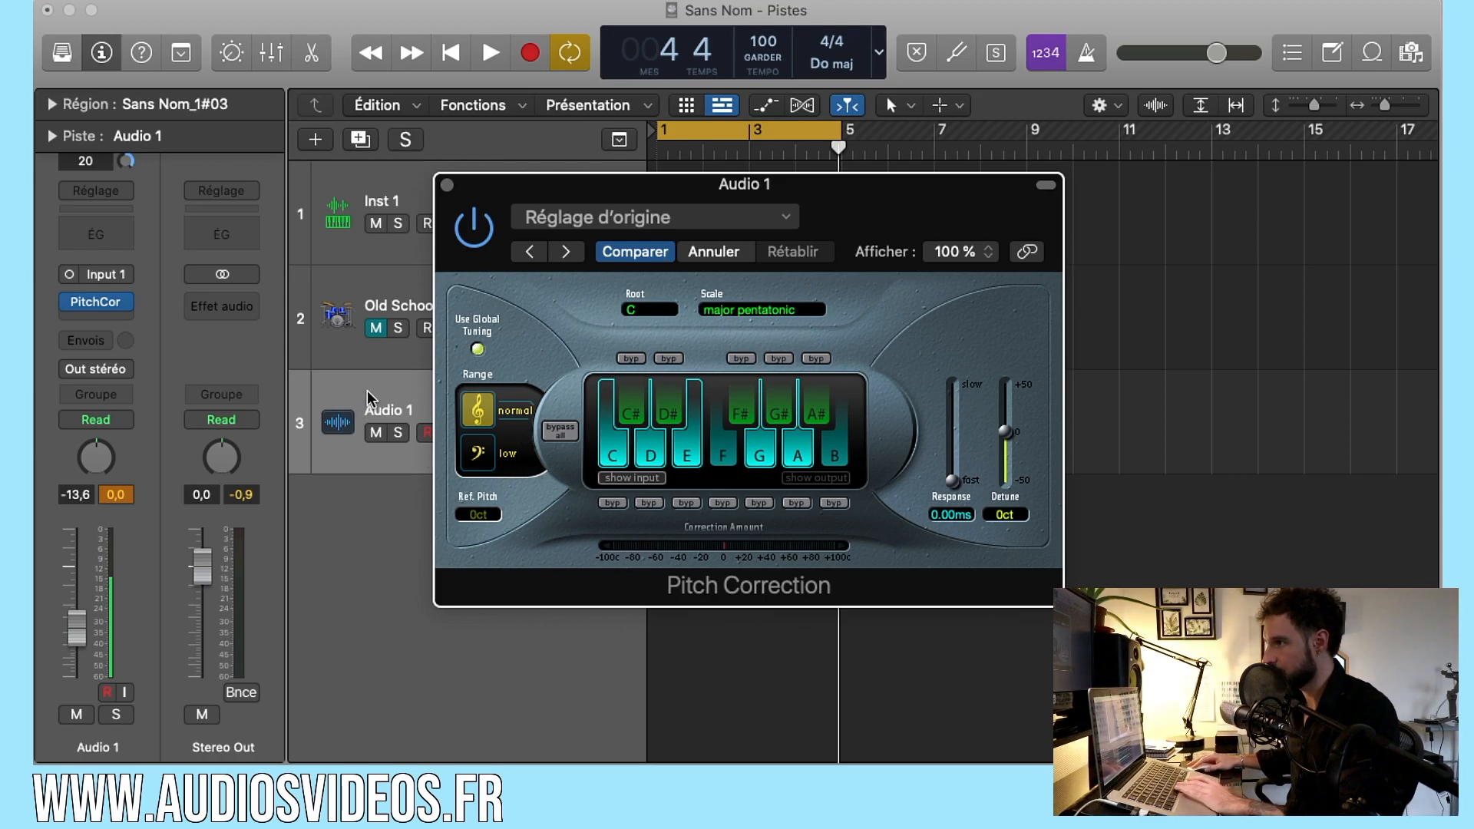
Play back the corrected take and raise the Audio 1 volume to -4,1, moving the effect window clear of the track headers
key(space)
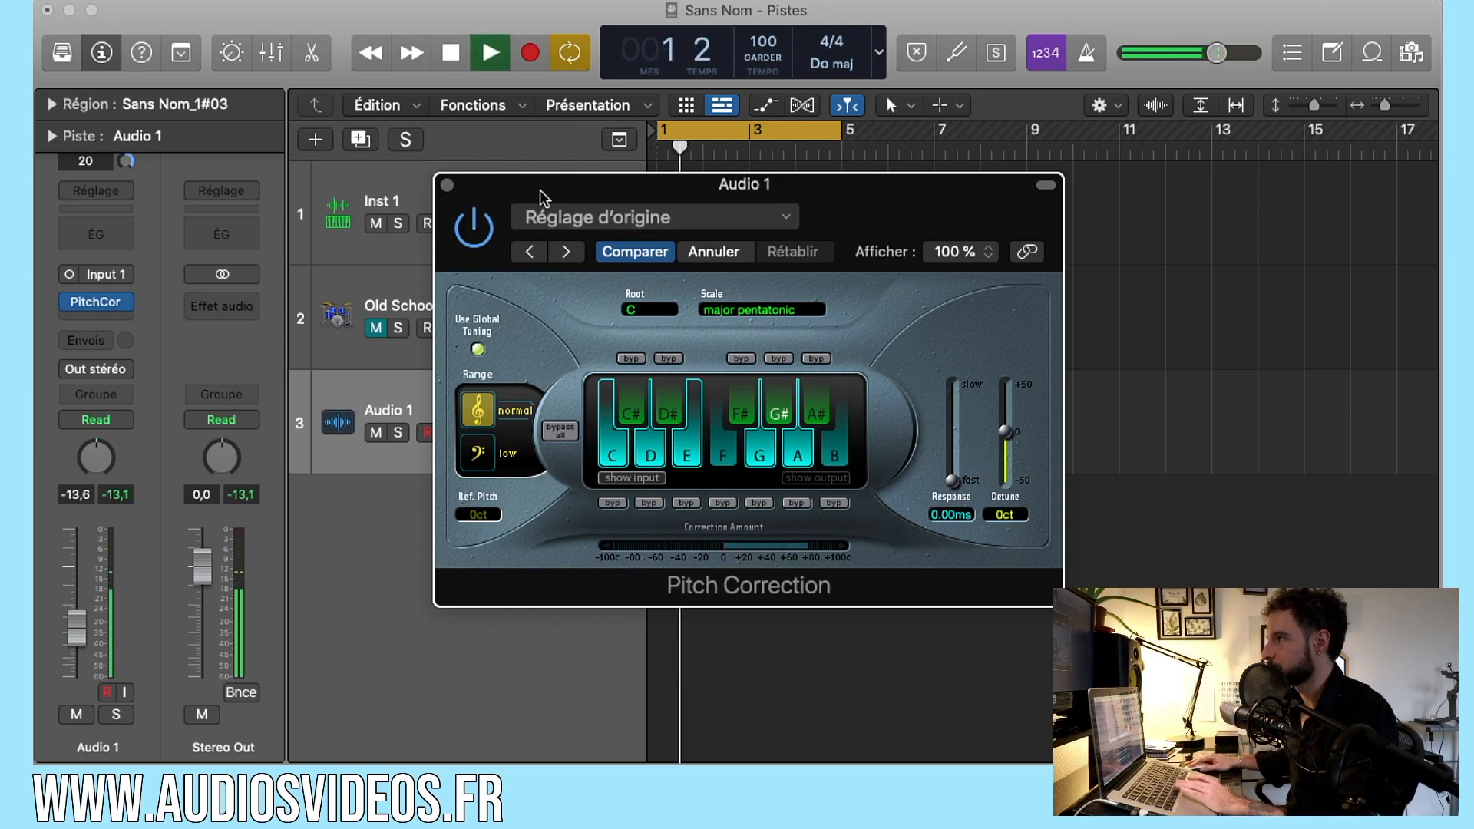
drag(542, 196, 672, 193)
drag(76, 628, 76, 555)
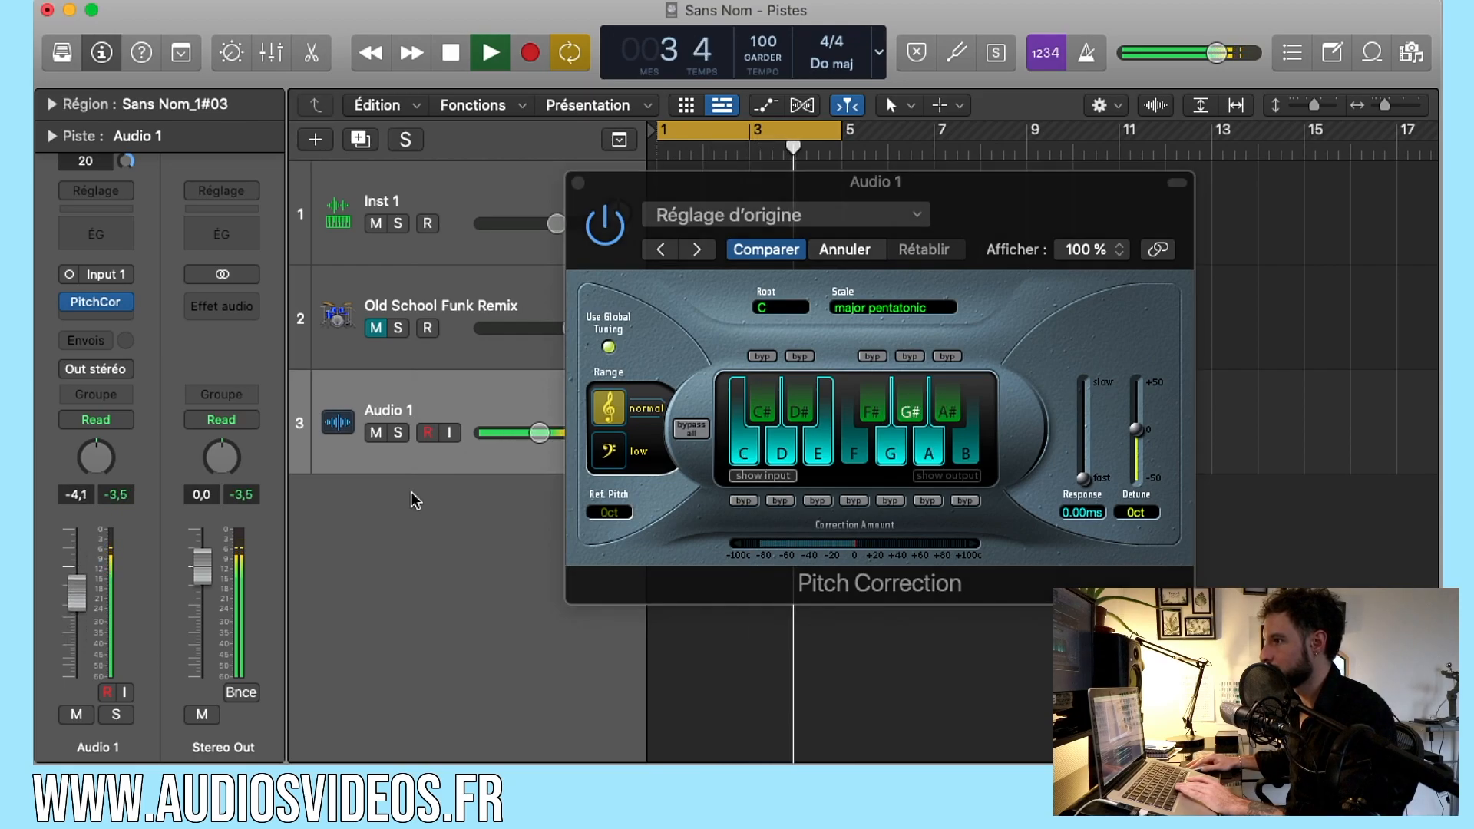
key(space)
Set the Pitch Correction root to D and the Detune to 50 ct, playing back the take with each change
click(779, 307)
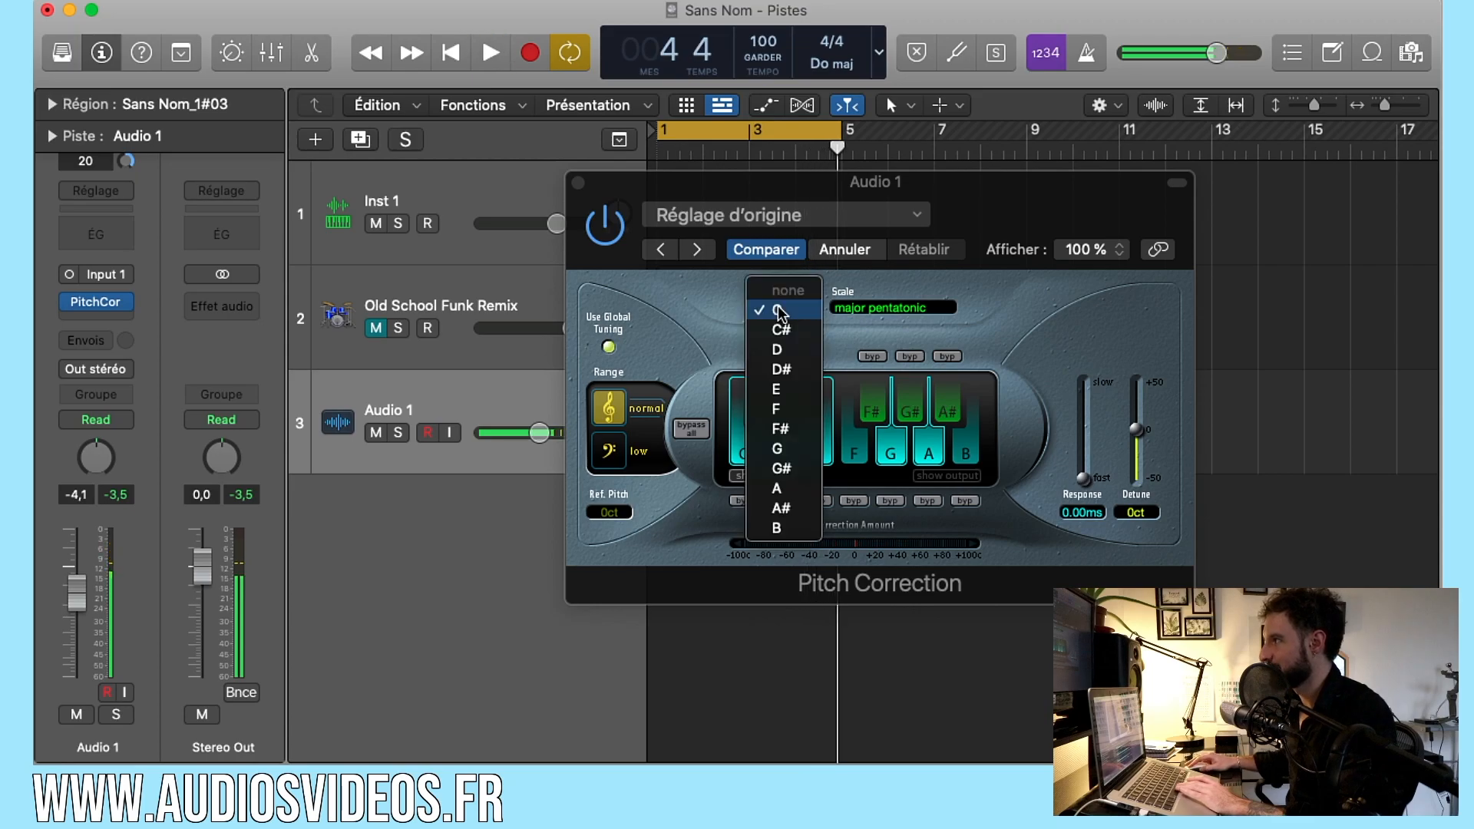
click(780, 350)
key(space)
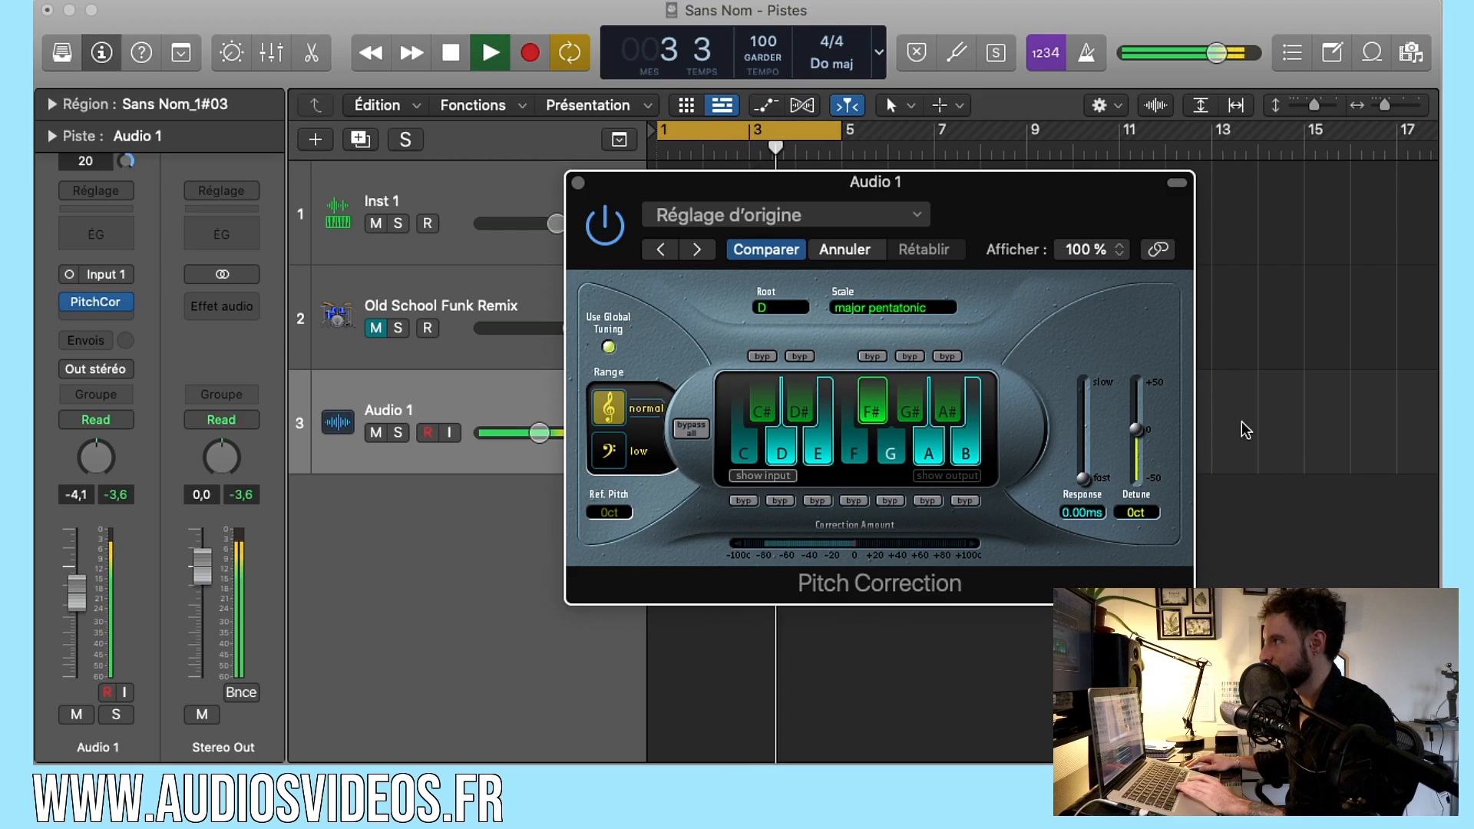
key(space)
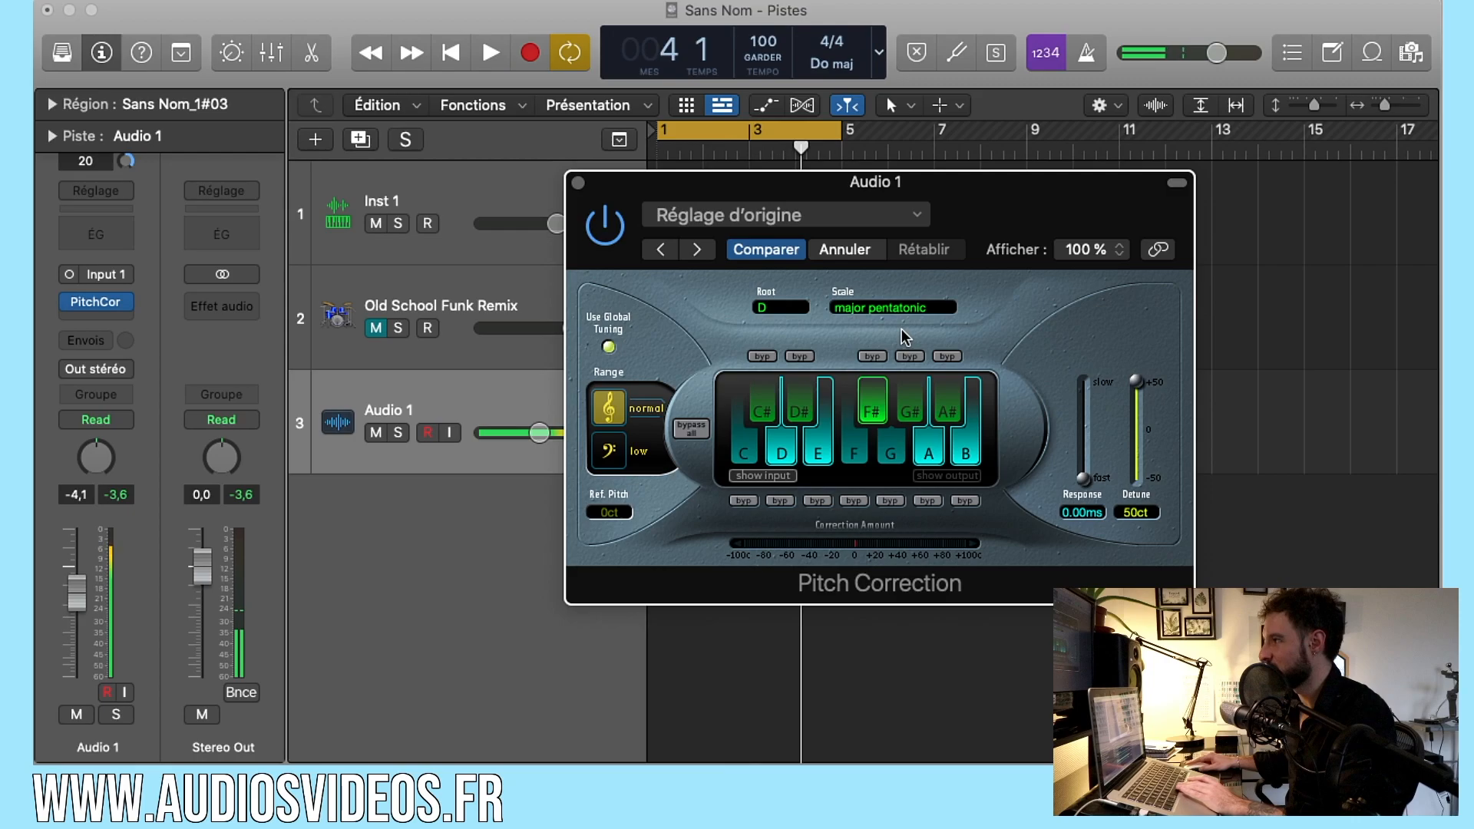
key(space)
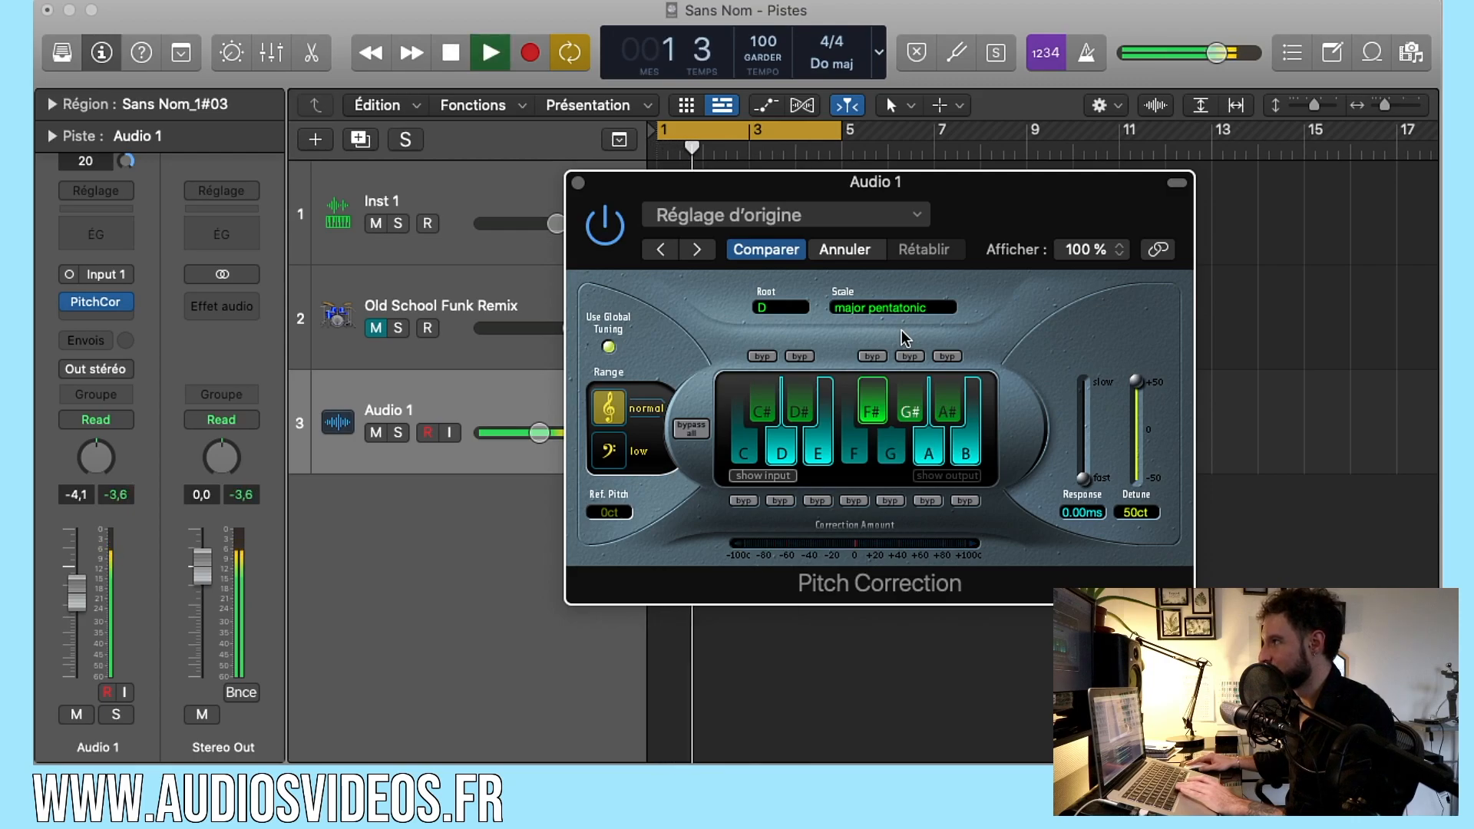
key(space)
Set the Pitch Correction root to G and play back the take
click(770, 309)
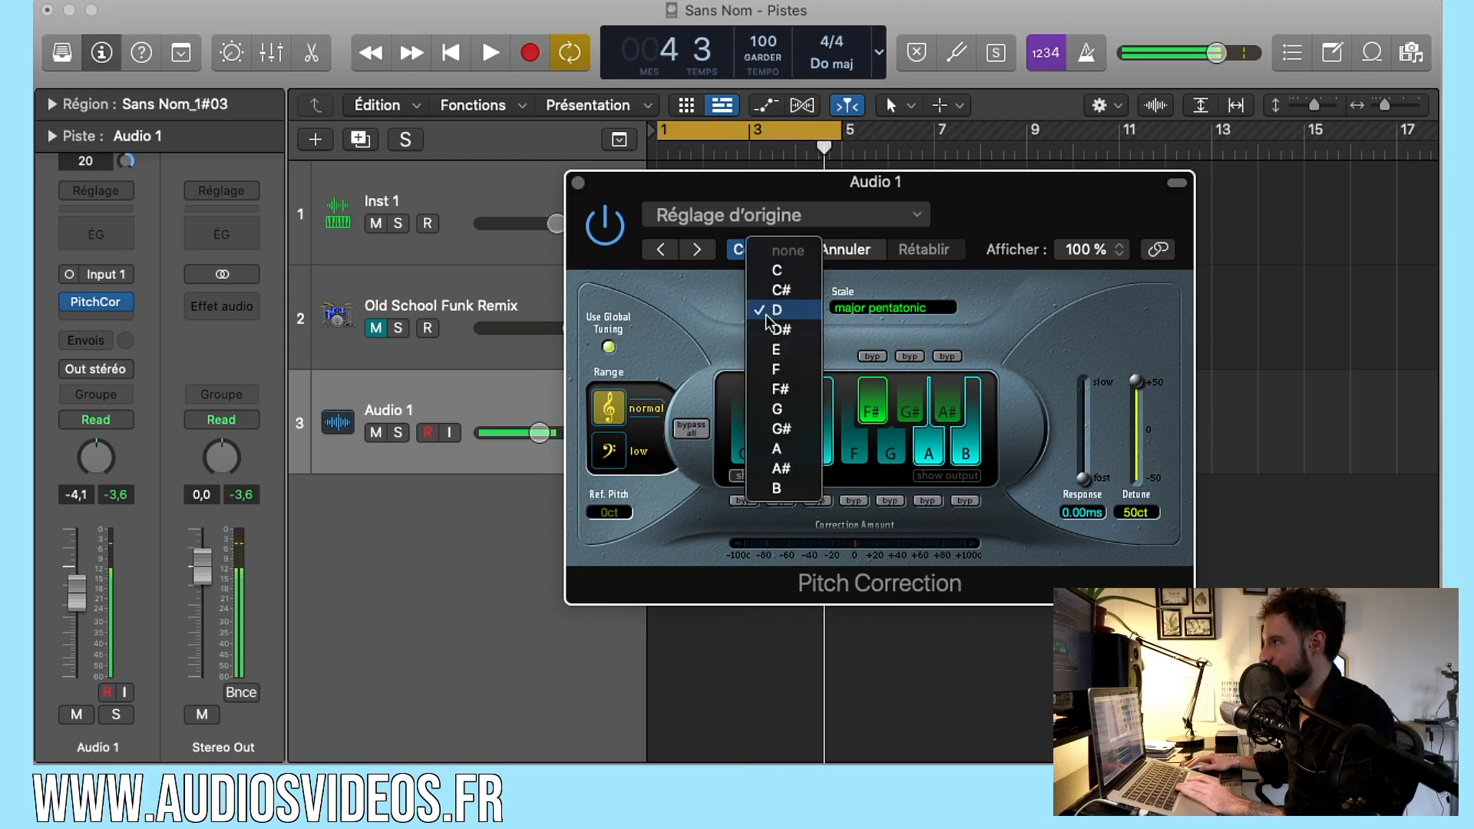
click(777, 409)
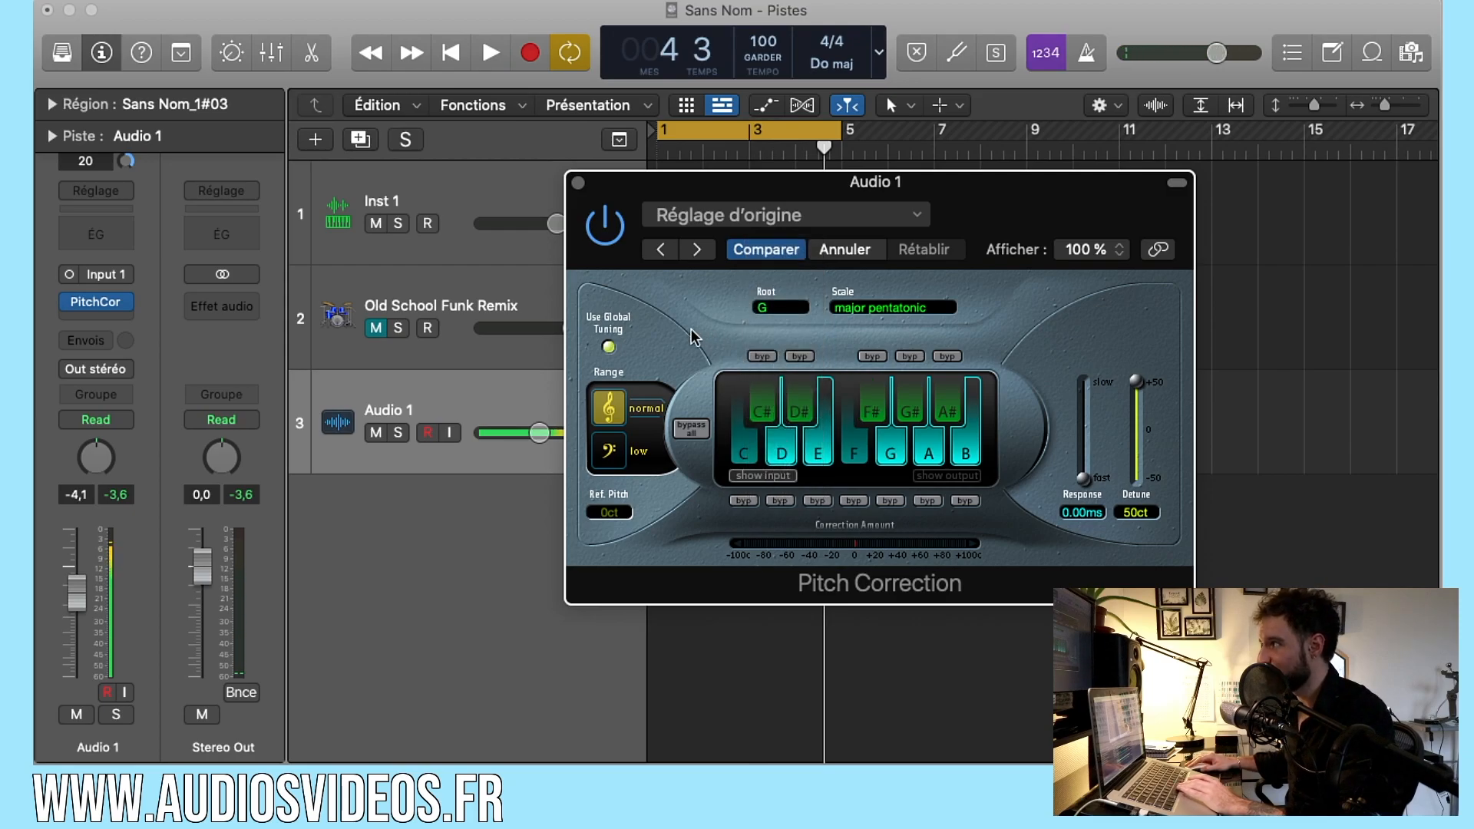
click(770, 310)
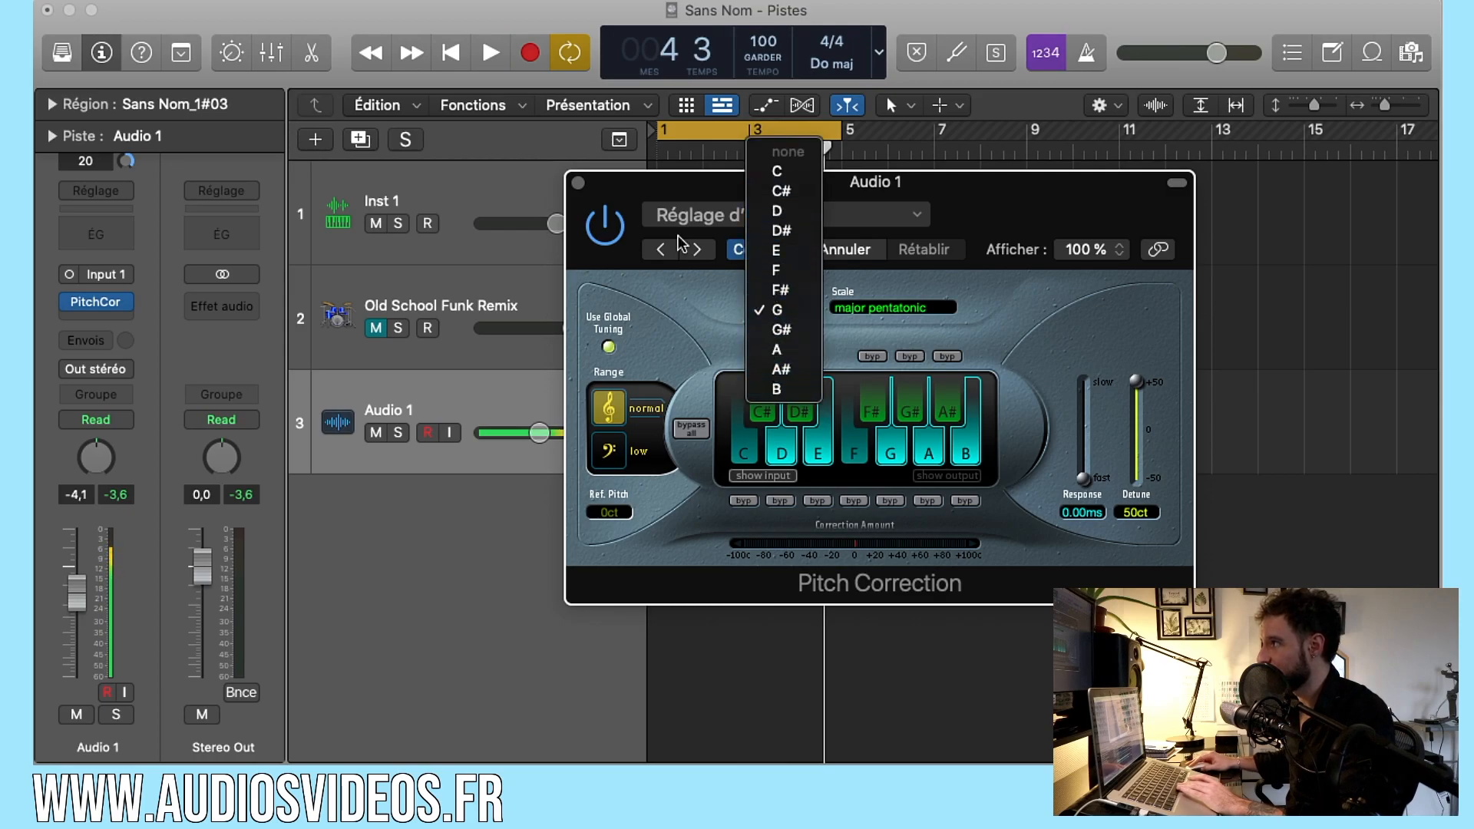
click(676, 334)
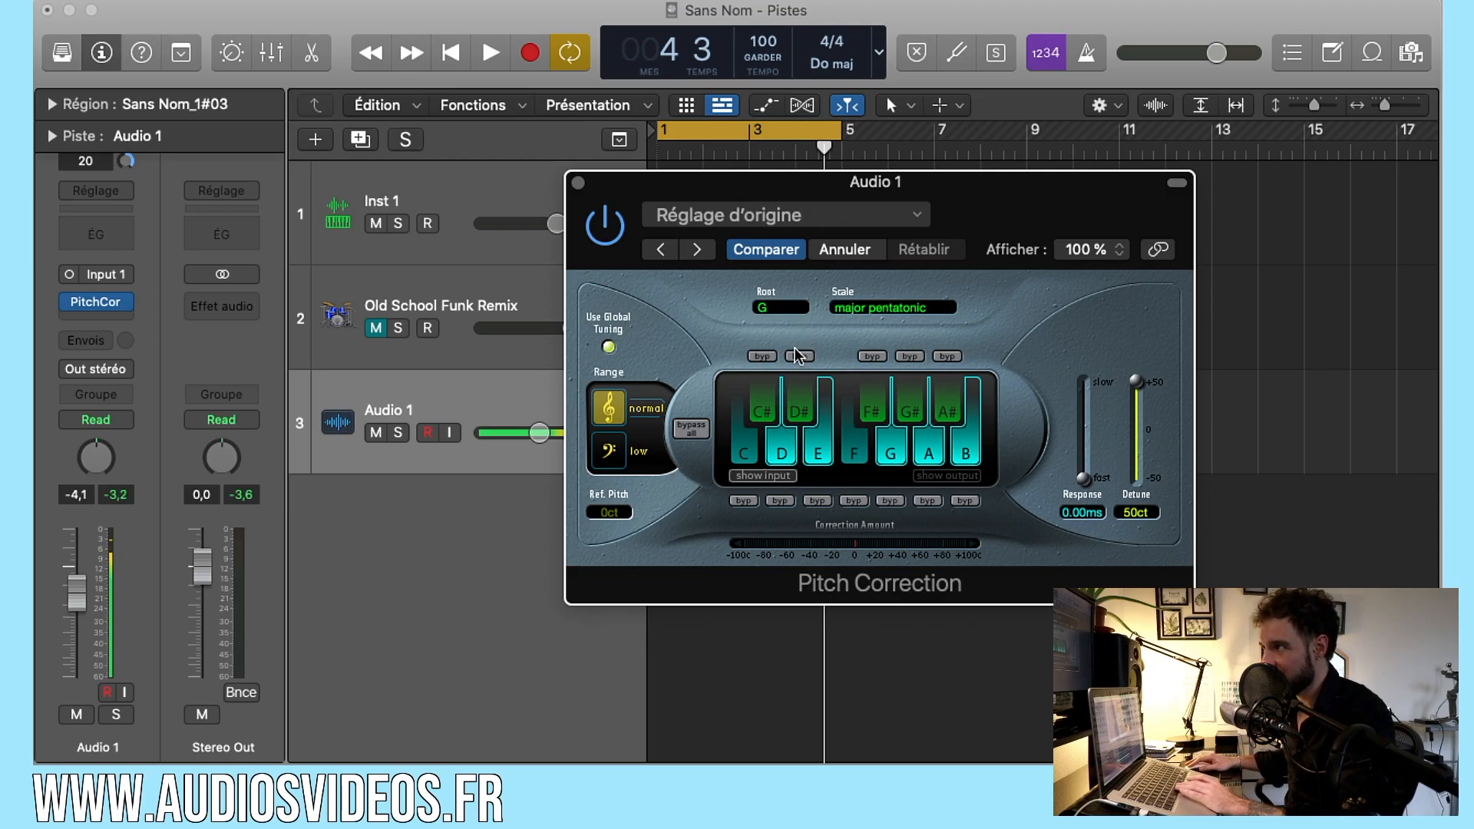
key(space)
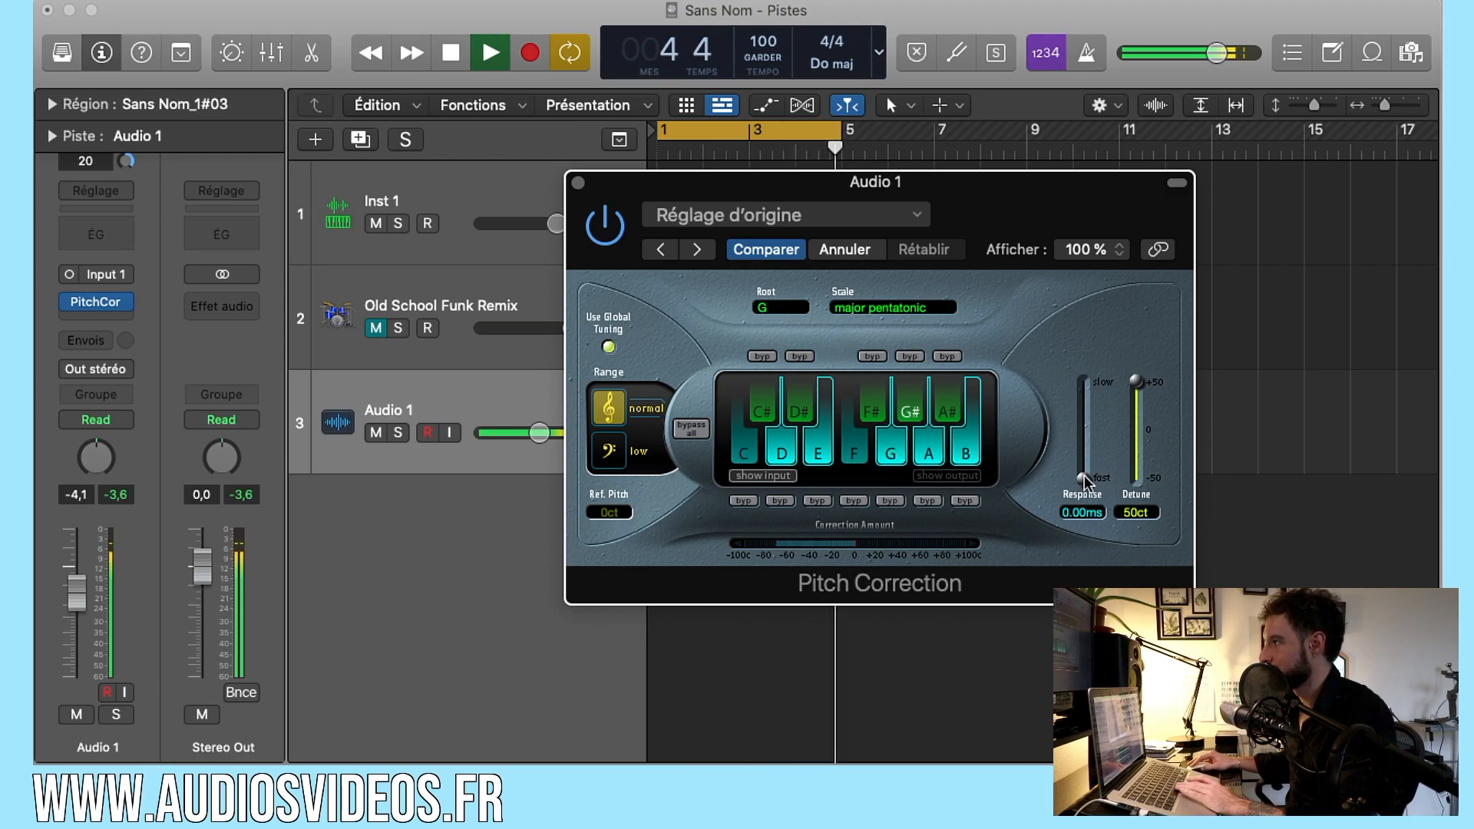
key(space)
Set the Detune to -50 ct and the root to B, playing back the take with each change
drag(1138, 381, 1145, 530)
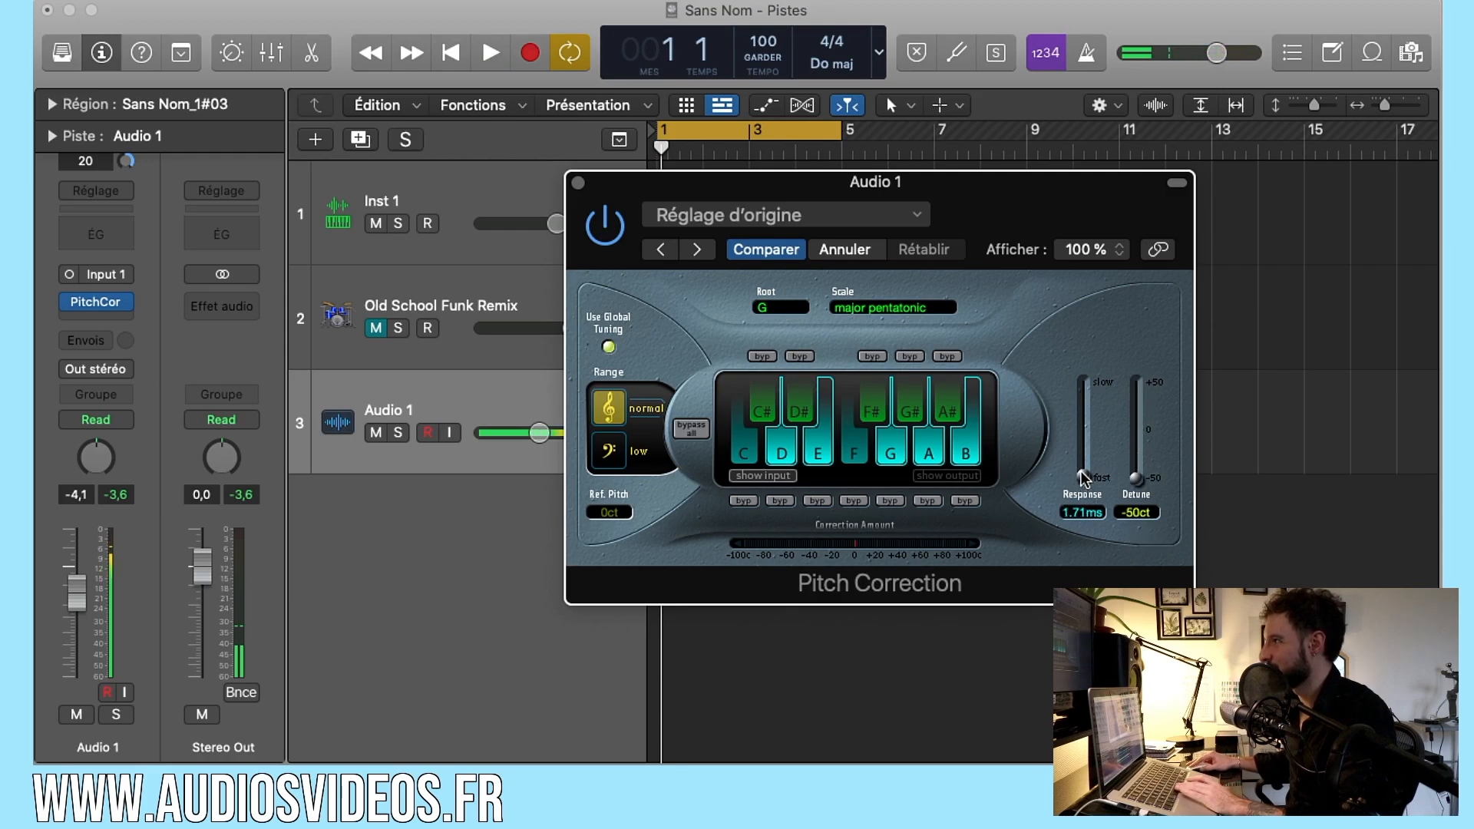
key(space)
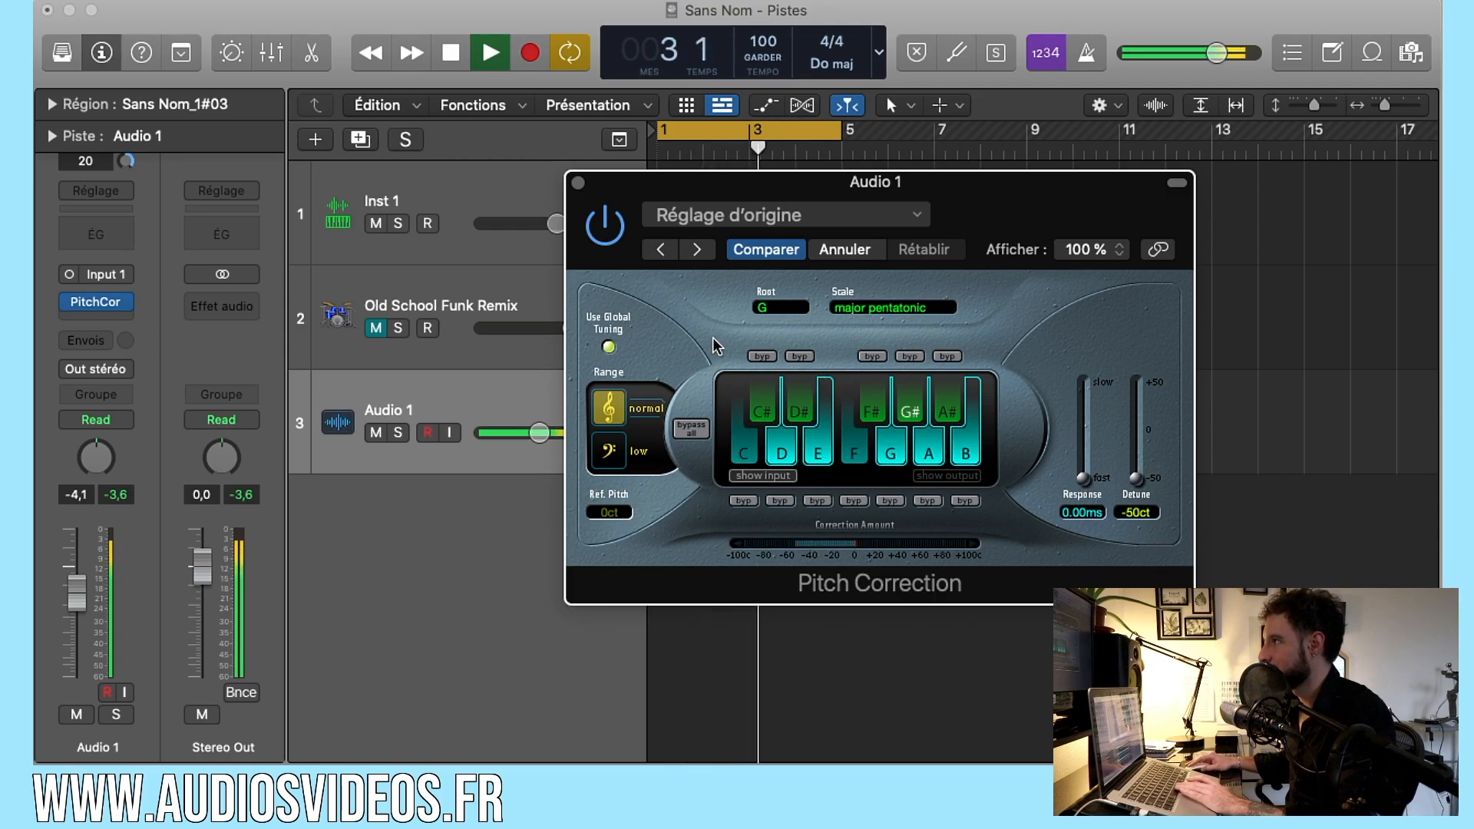
click(772, 314)
click(776, 389)
key(space)
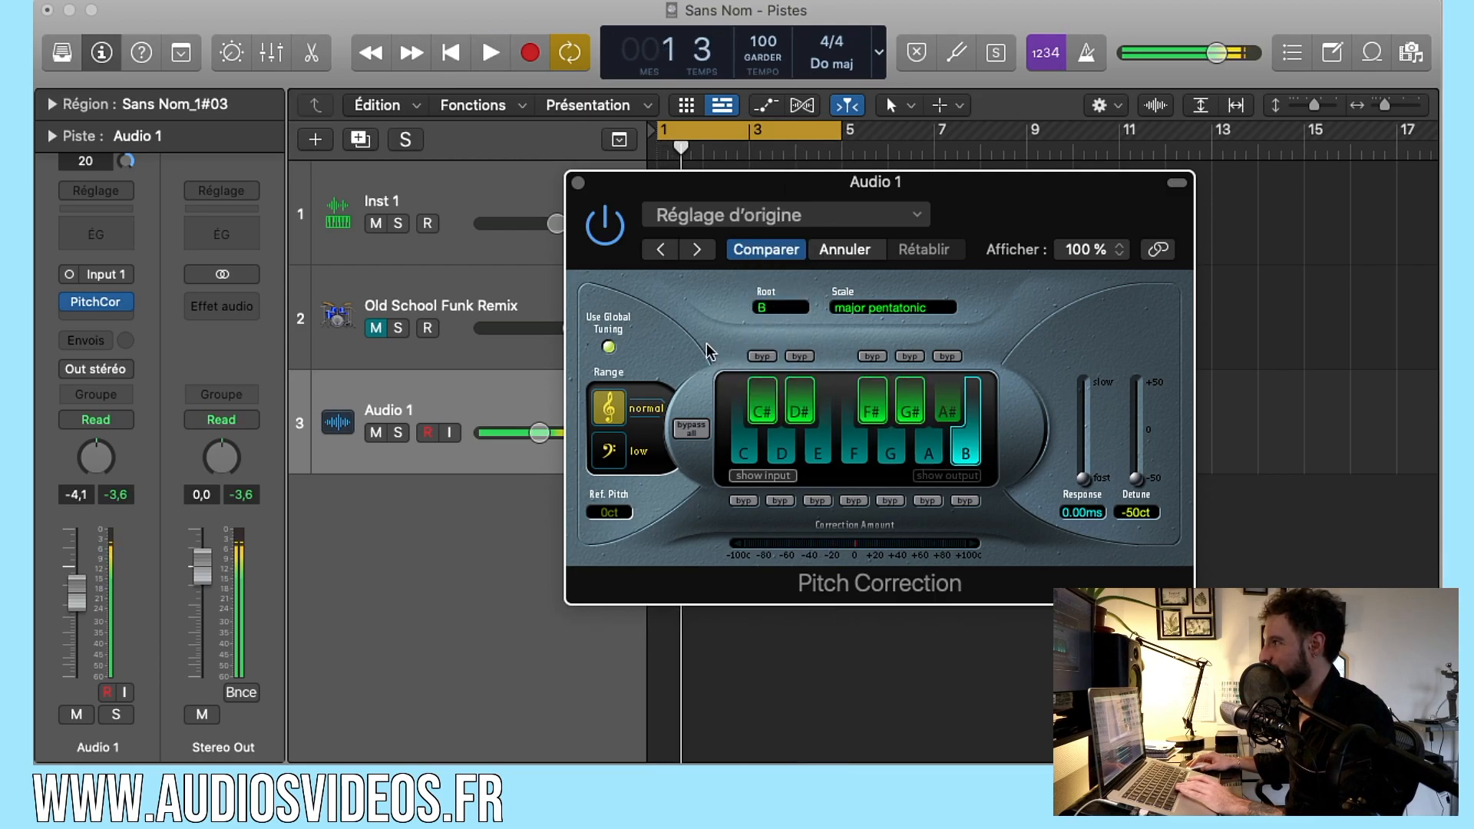
key(space)
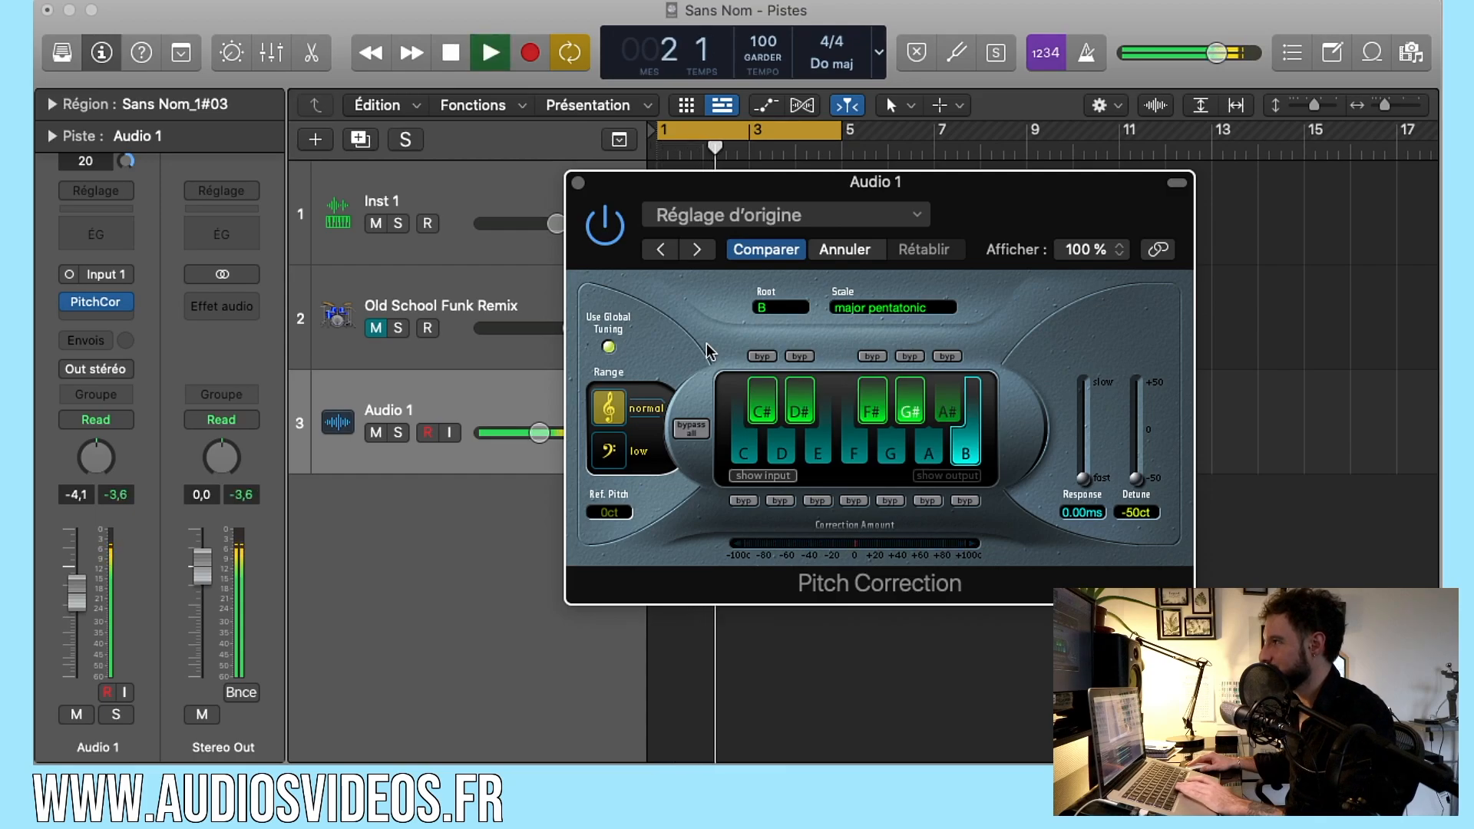
Set the Pitch Correction root to none
click(774, 311)
click(775, 280)
click(774, 311)
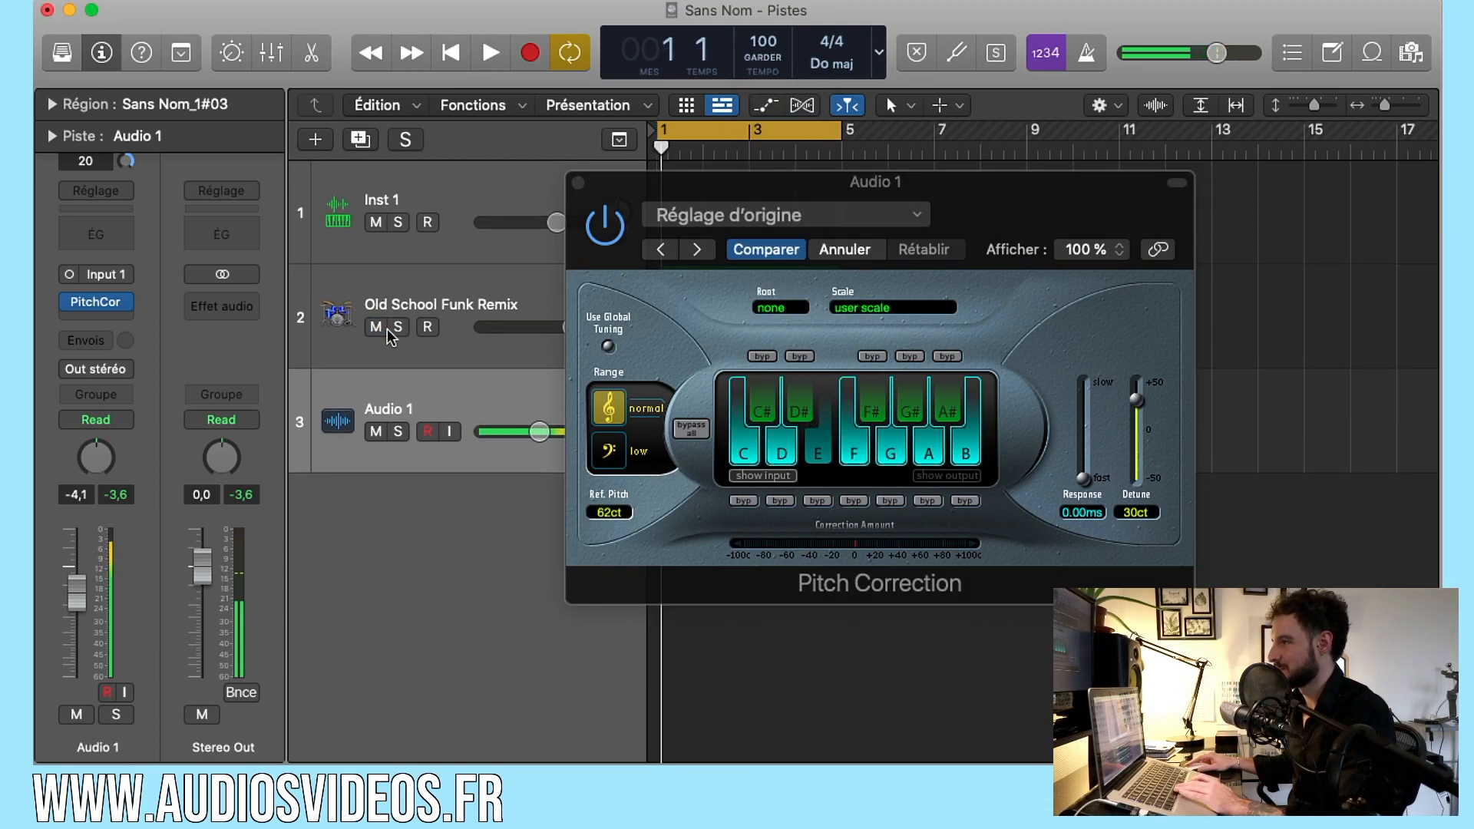
Set the reference pitch to 0 ct and play back the mix, switching Use Global Tuning on and off again
double_click(608, 512)
text(0)
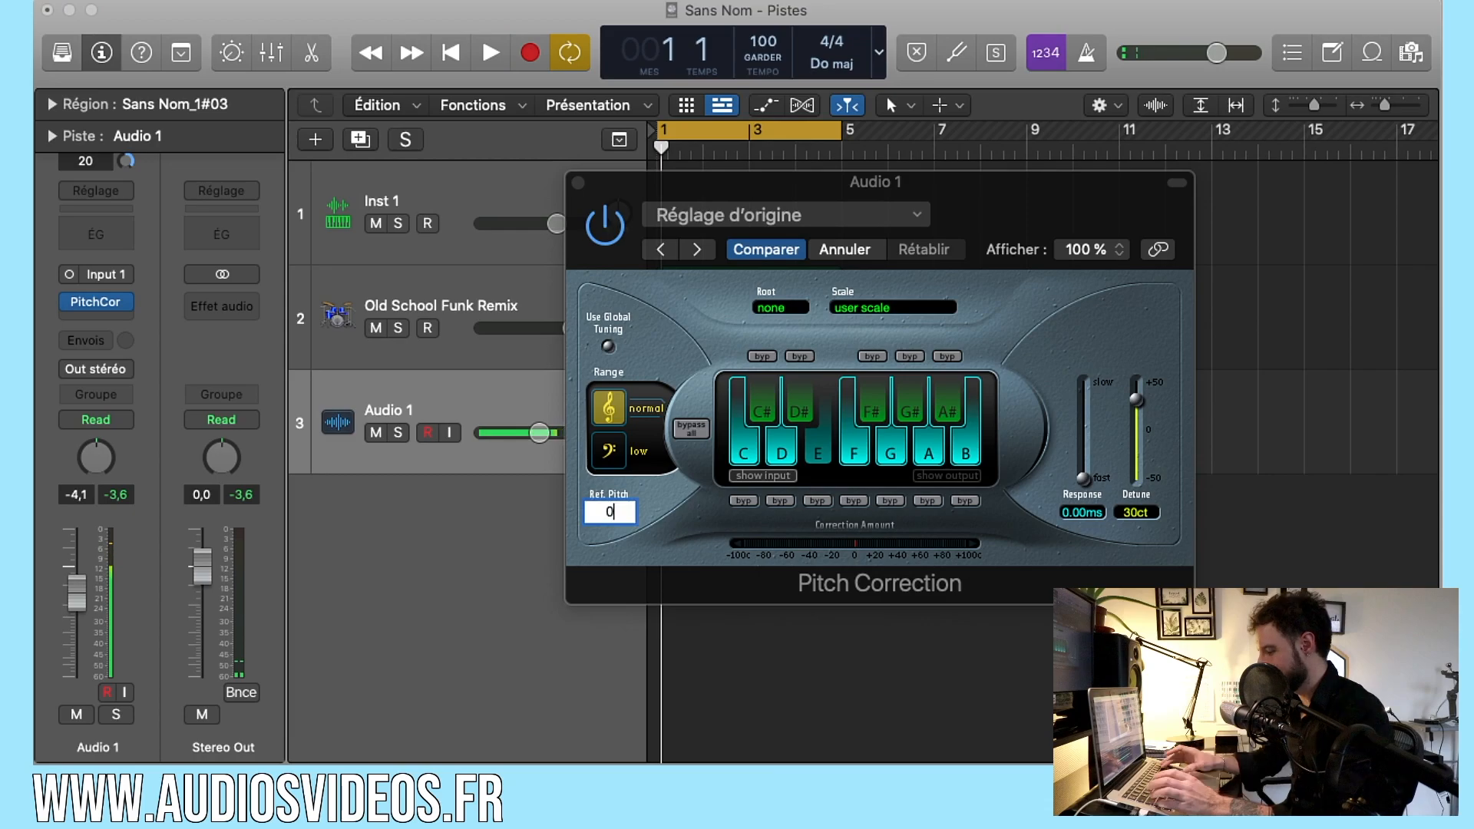
key(Return)
key(space)
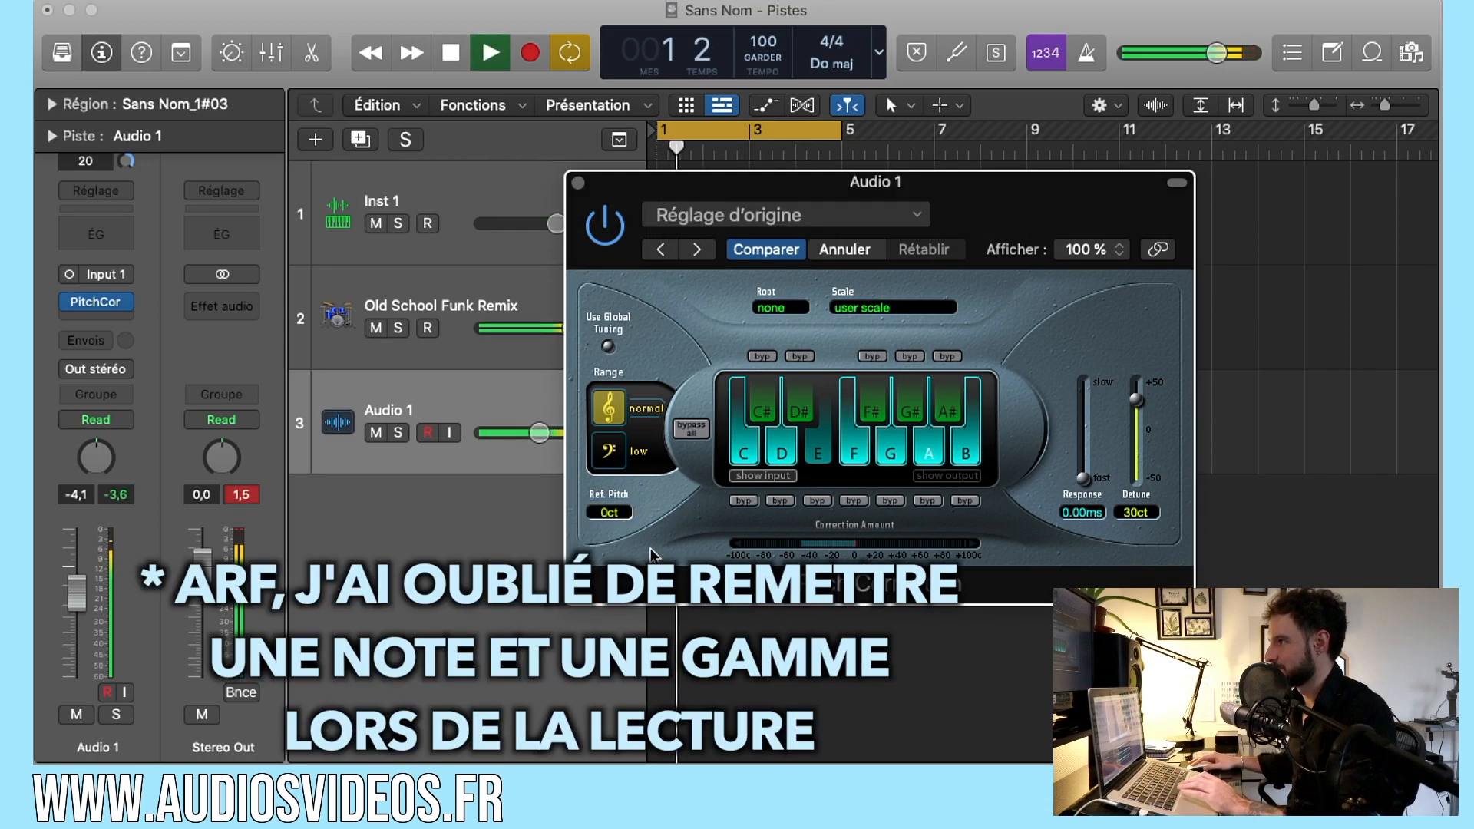
click(608, 348)
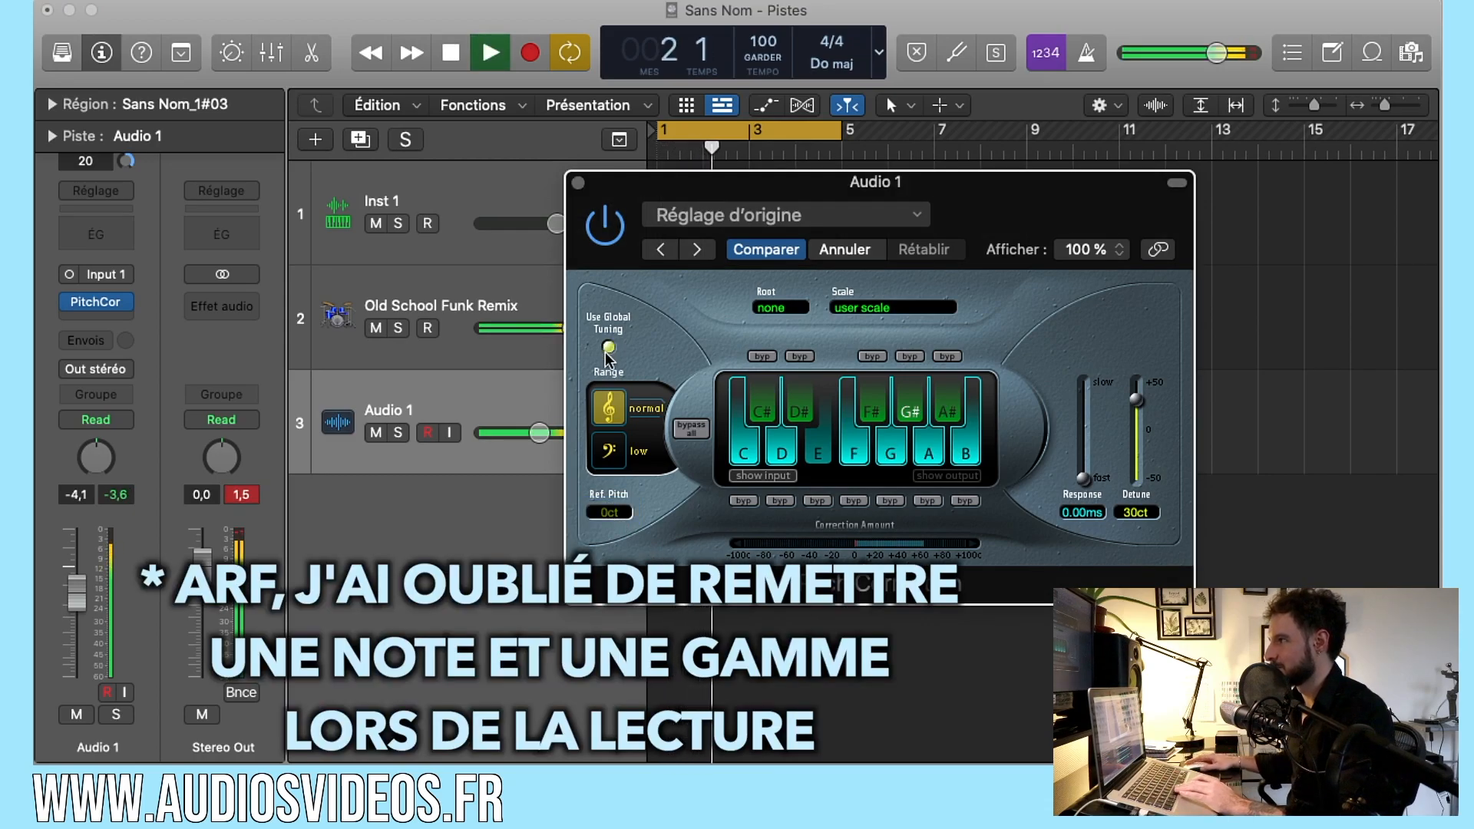
click(608, 349)
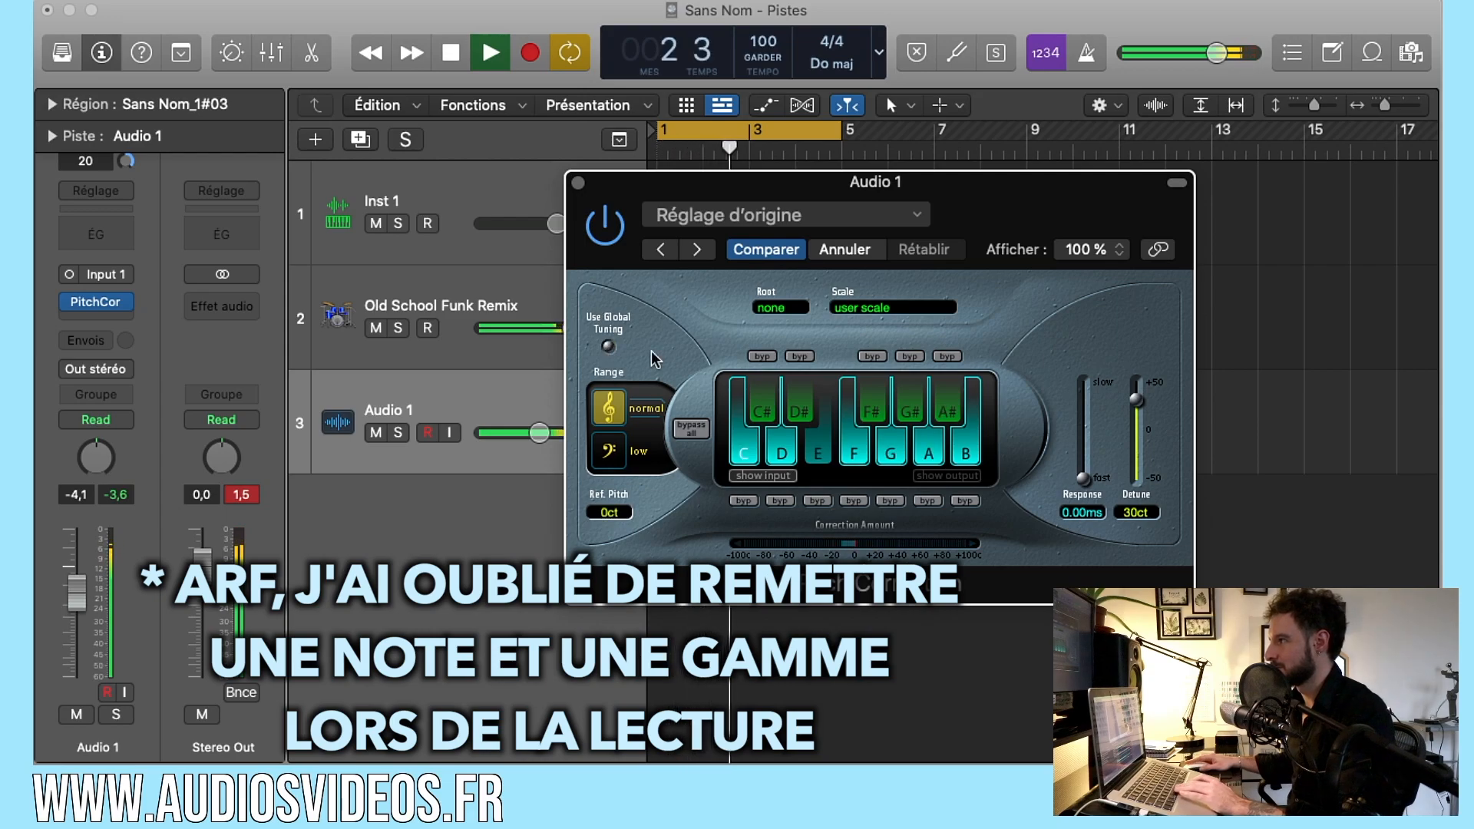
Slightly lower the Old School Funk Remix volume and raise Audio 1 to -3,2 during playback, closing the Pitch Correction window and stopping playback
drag(637, 186, 748, 181)
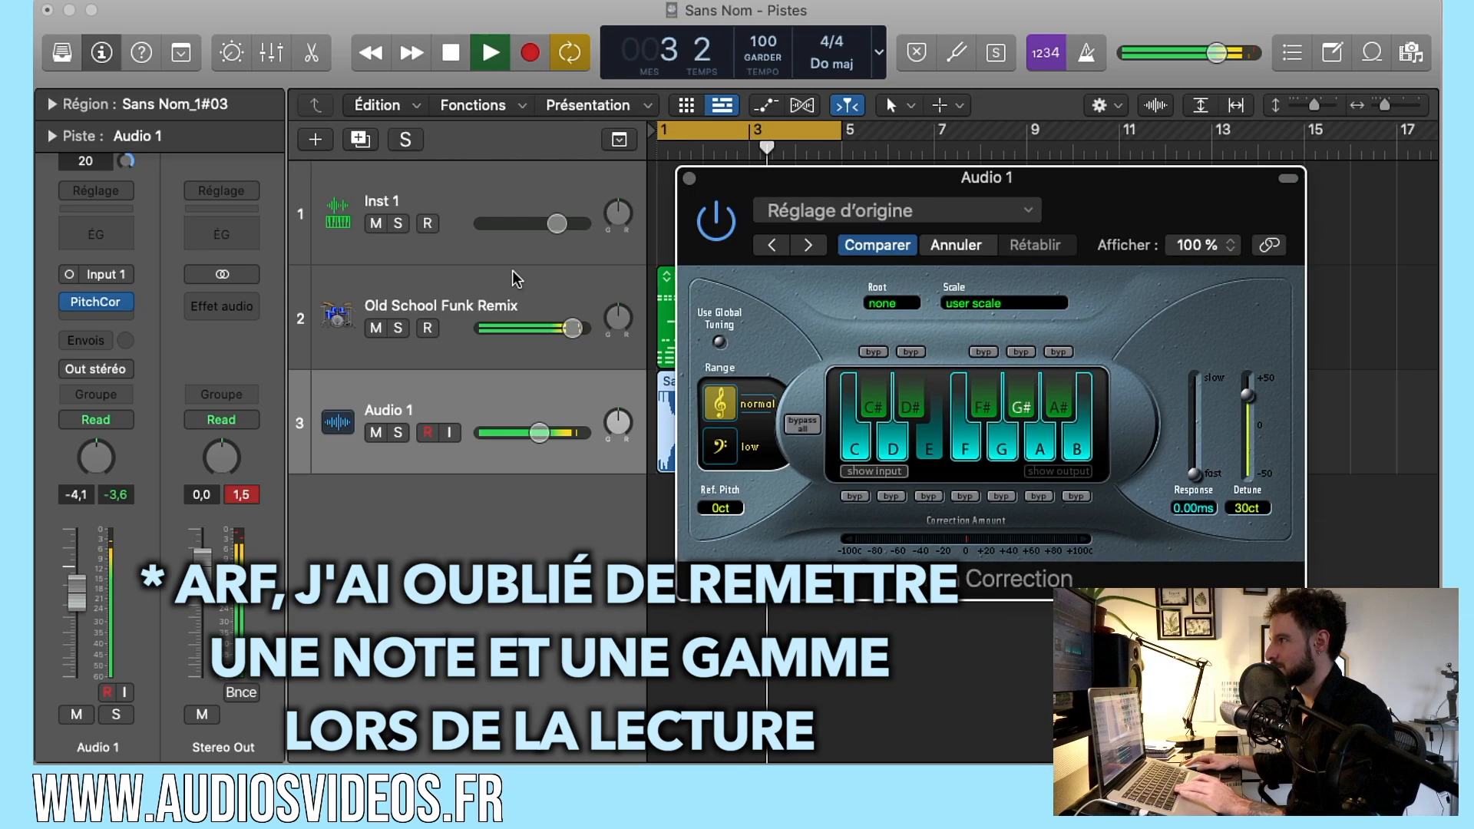
mouse_move(569, 329)
drag(540, 432, 544, 434)
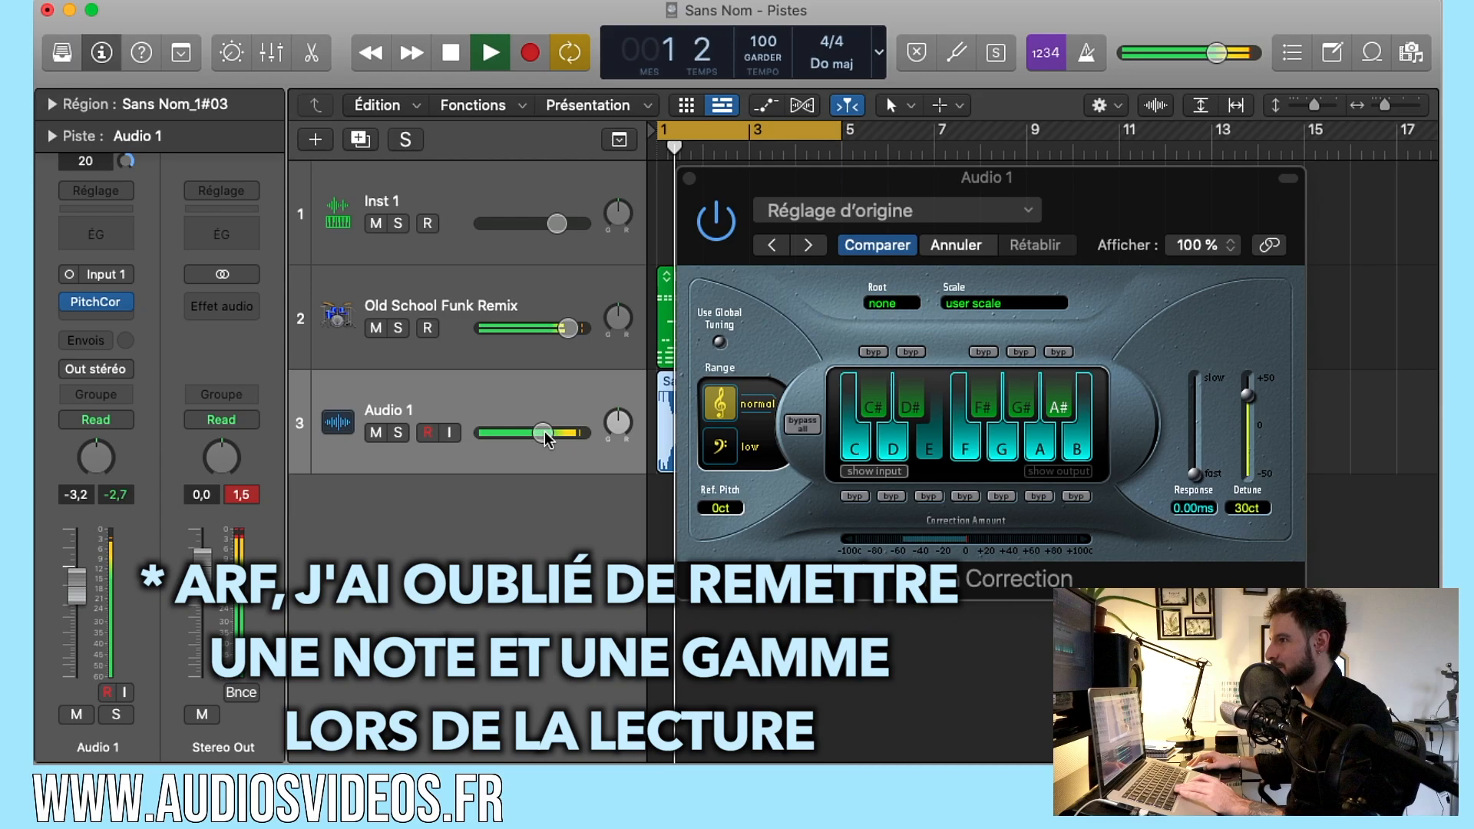
click(689, 179)
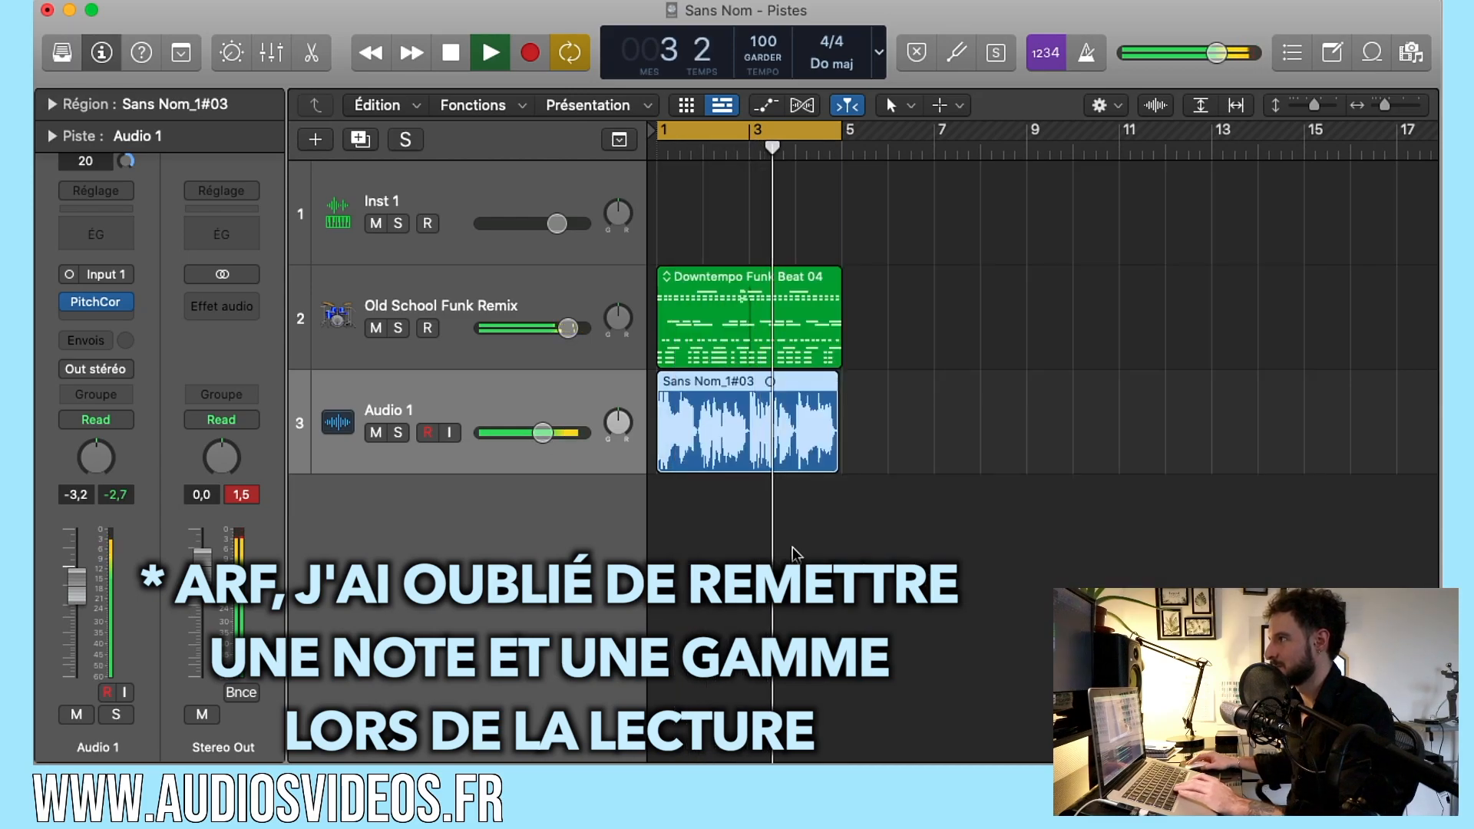
key(space)
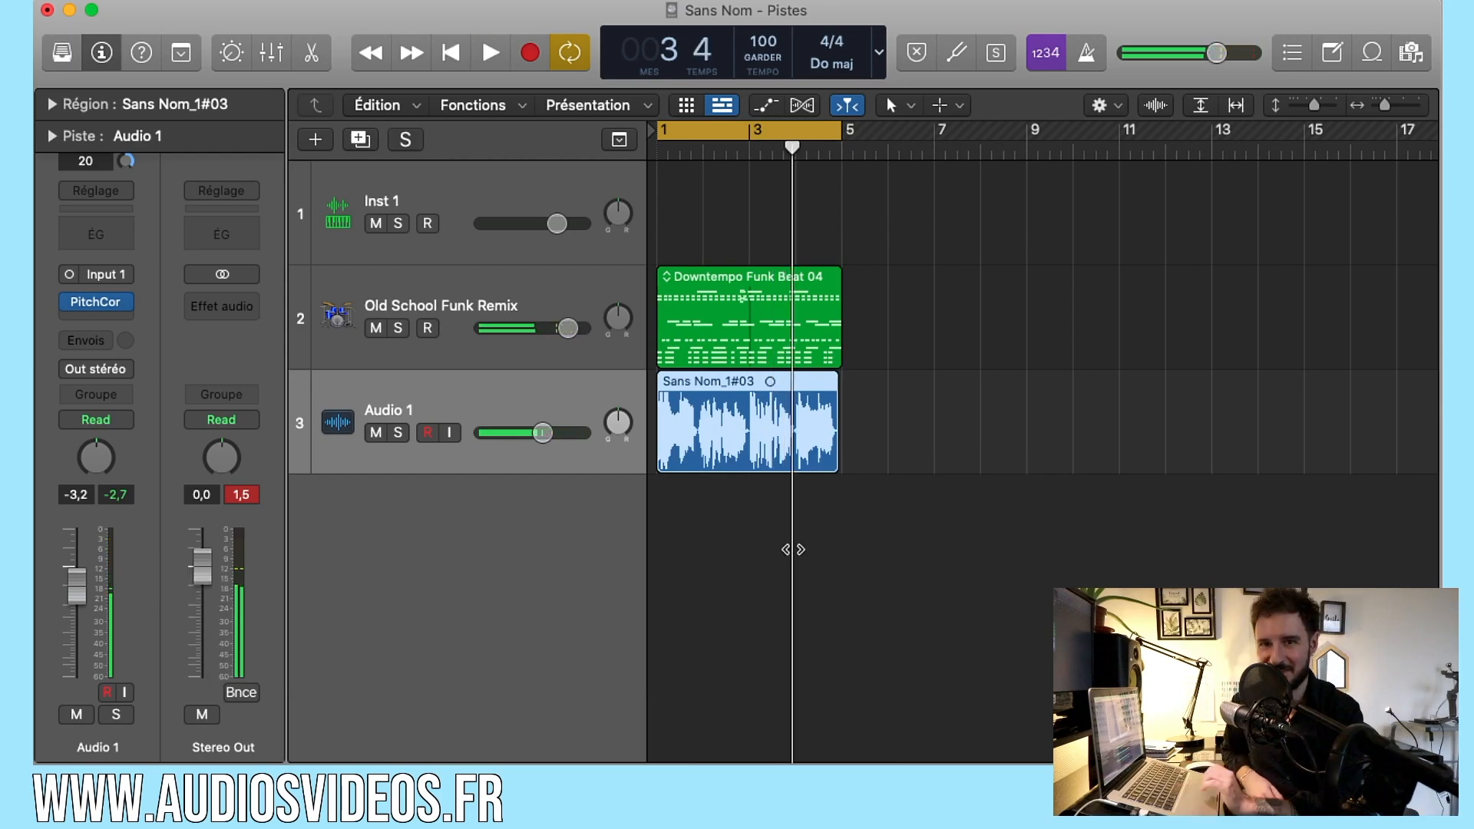